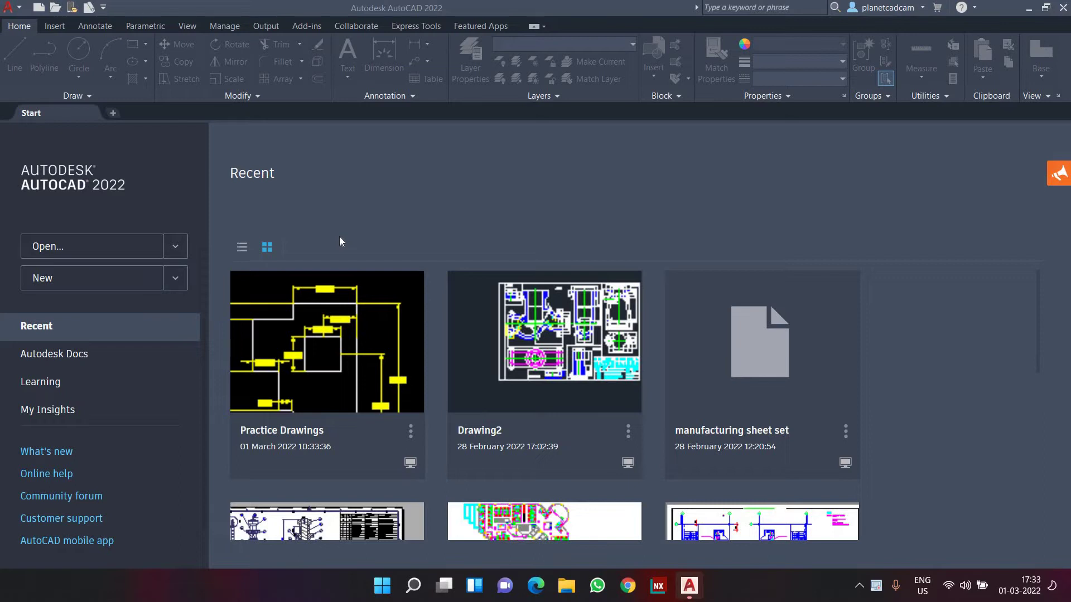
# Create a new drawing from scratch using the Metric default settings
pyautogui.click(39, 12)
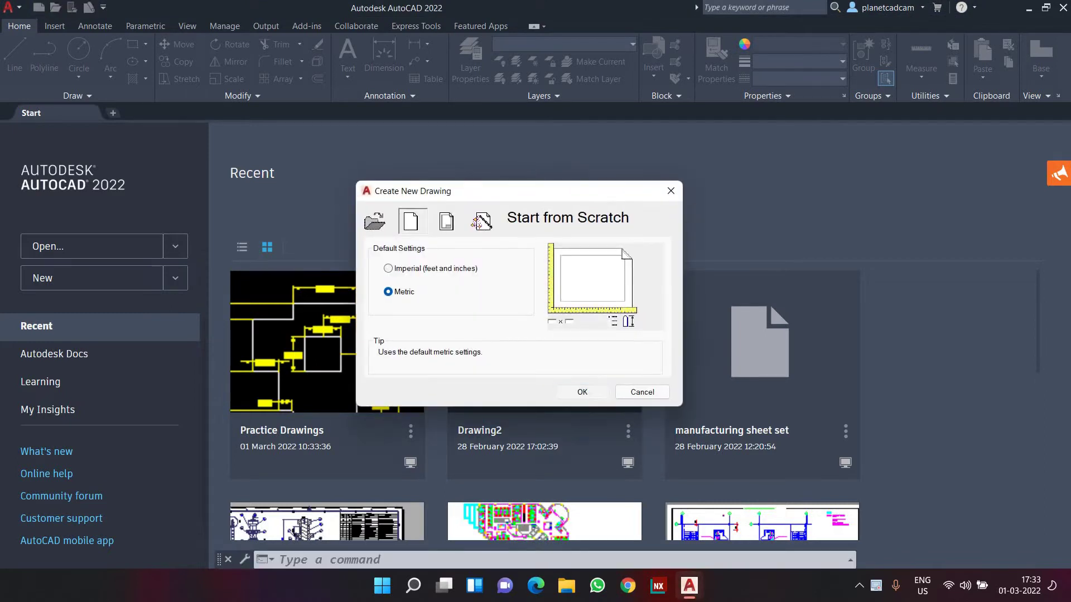
pyautogui.click(581, 389)
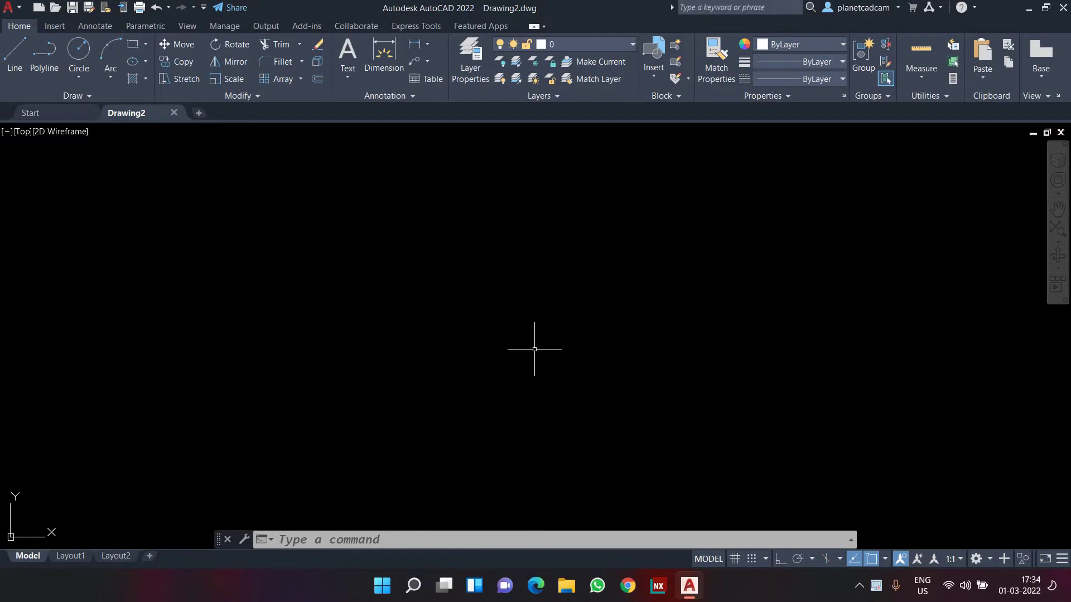
# Launch Notepad and type 'Polygon' and 'Rectangle' on two lines
pyautogui.press('super+r')
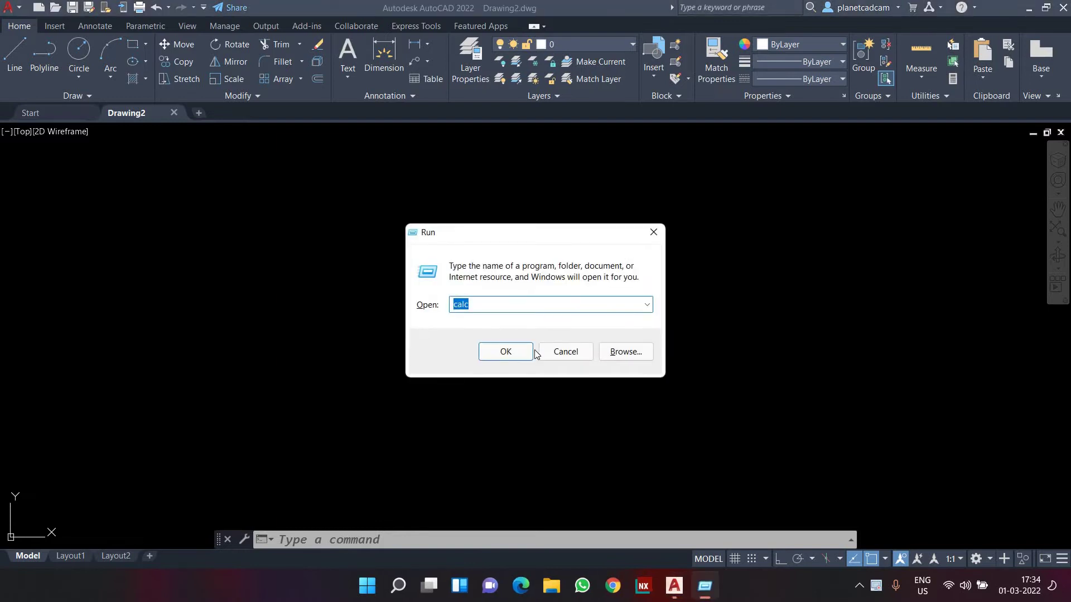
pyautogui.press('Down')
pyautogui.click(531, 351)
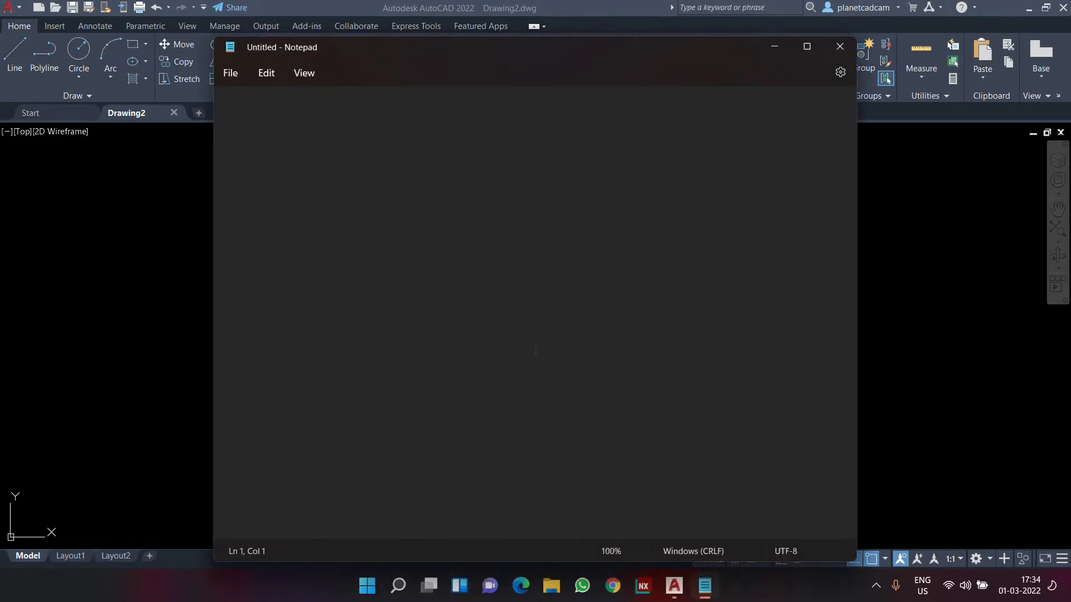
pyautogui.write('Poly')
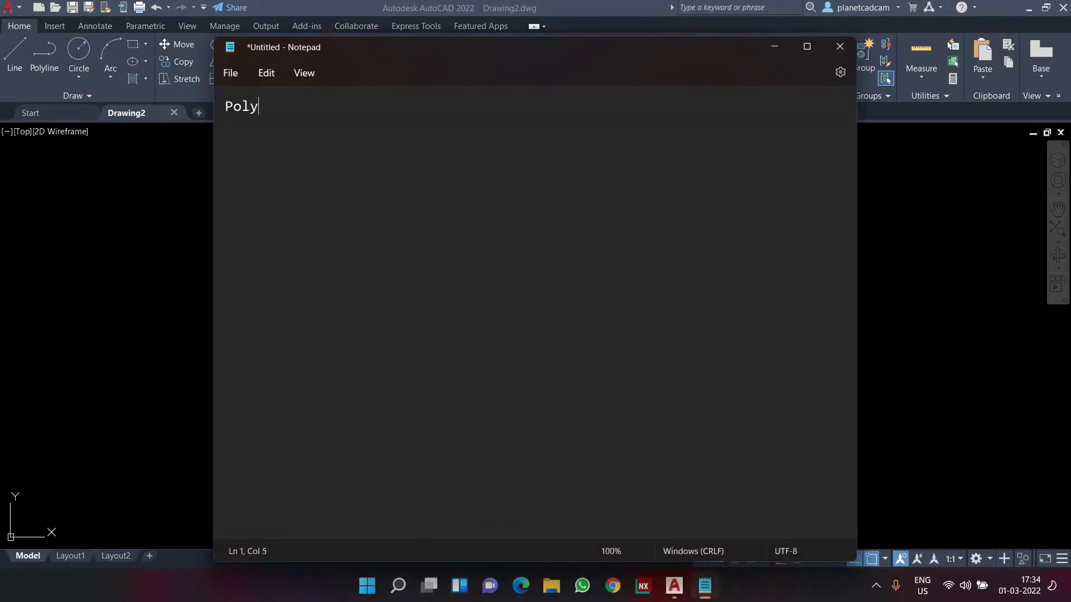
pyautogui.write('gon')
pyautogui.press('Return')
pyautogui.write('Rectang')
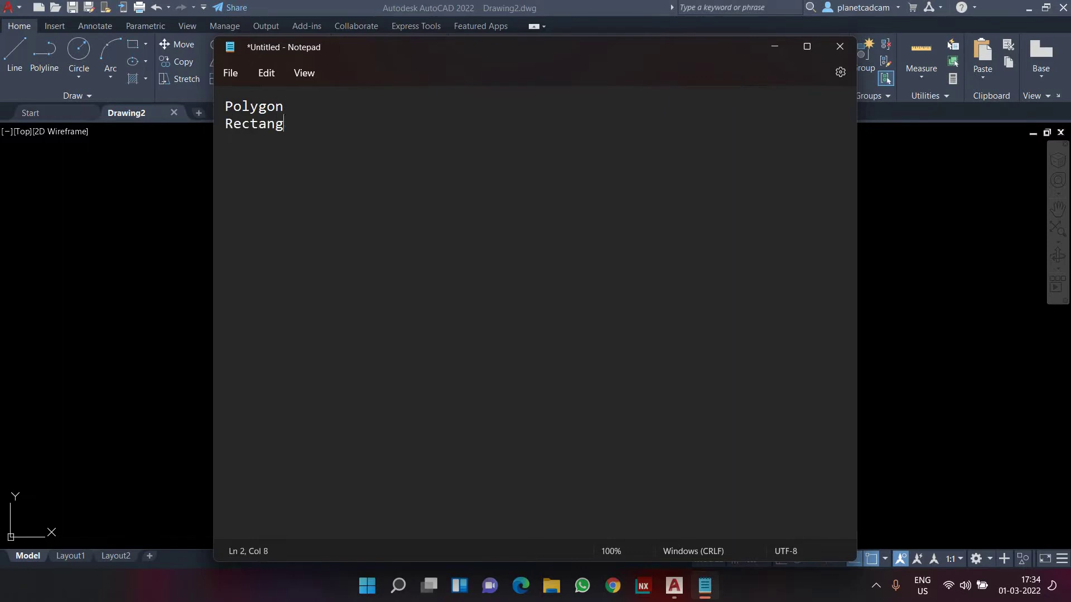
pyautogui.write('le')
# Complete the lines to read 'Polygon - POL enter' and 'Rectangle - REC enter'
pyautogui.click(284, 106)
pyautogui.write('-')
pyautogui.click(301, 123)
pyautogui.write('-')
pyautogui.click(308, 106)
pyautogui.write('Pol')
pyautogui.press('BackSpace')
pyautogui.press('BackSpace')
pyautogui.write('OL enter')
pyautogui.click(325, 123)
pyautogui.write('REC')
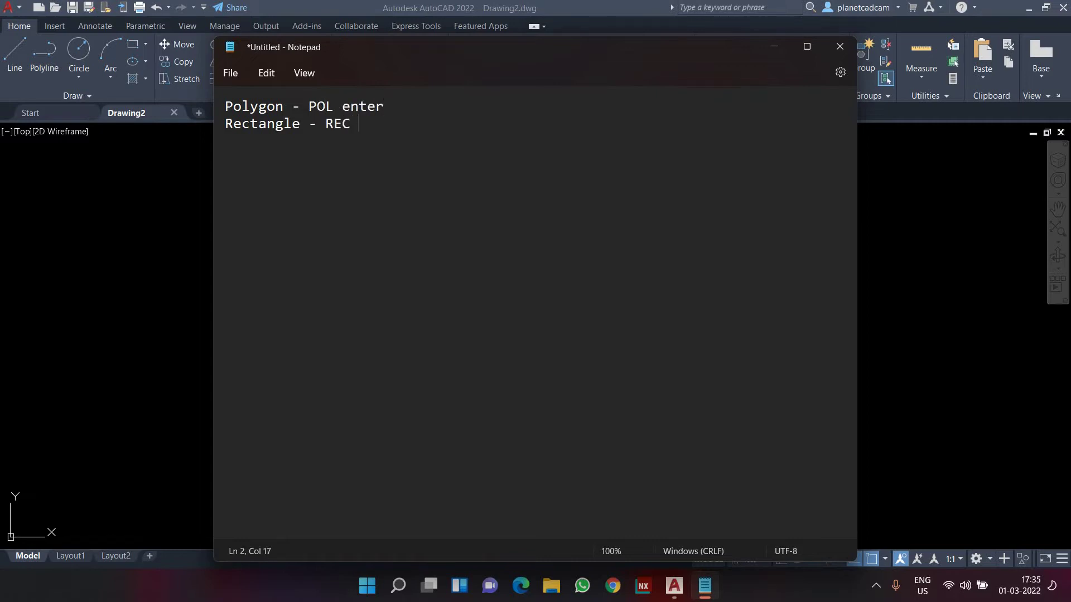
pyautogui.write(' enter')
# Insert blank lines below the Polygon line in the notes
pyautogui.tripleClick(334, 112)
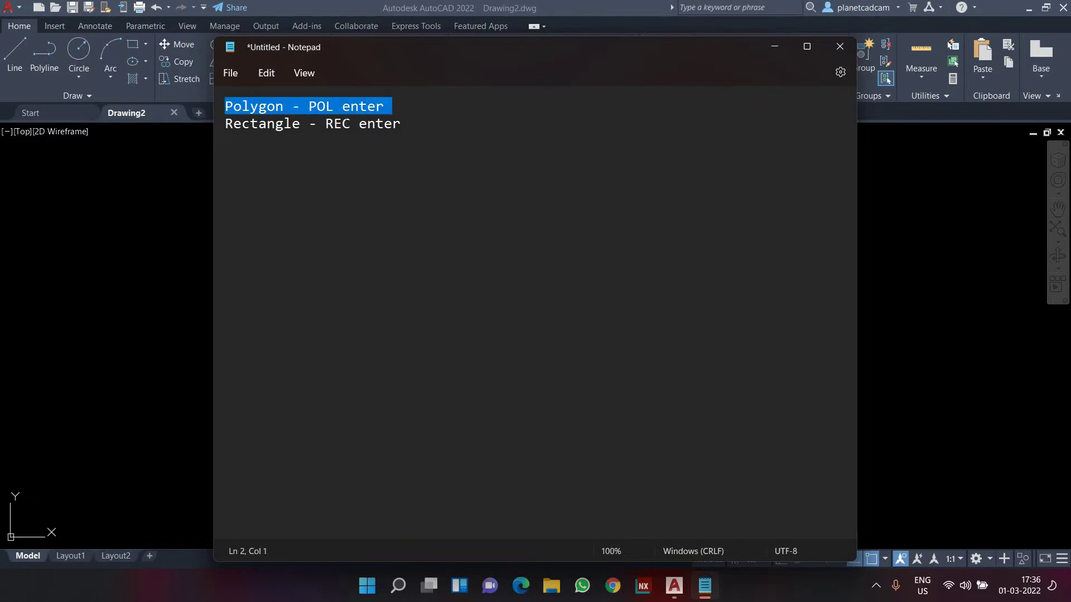
pyautogui.click(393, 109)
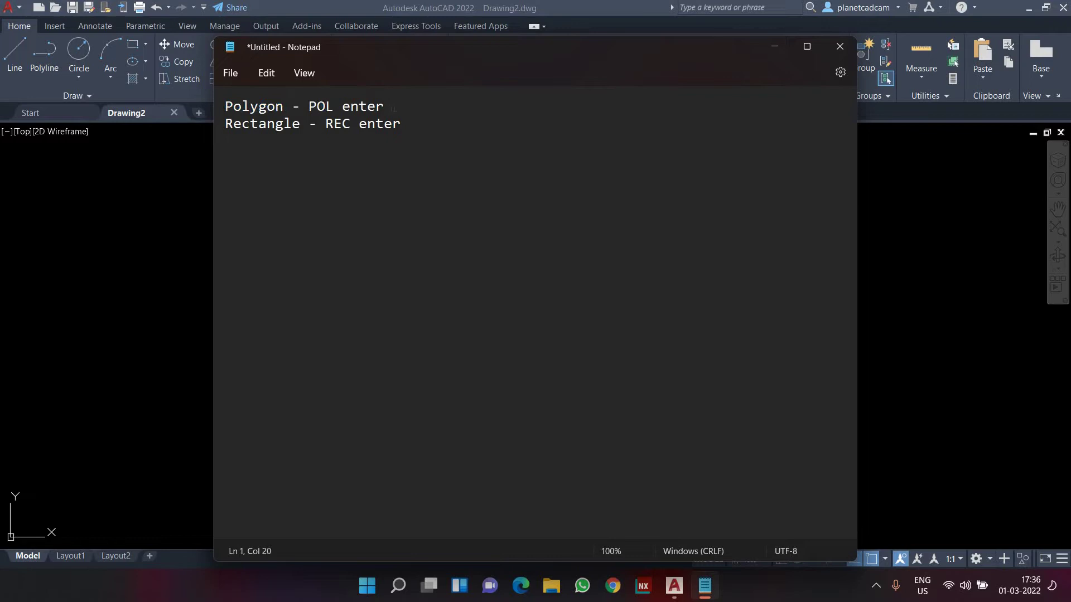
pyautogui.press('Return')
pyautogui.press('Return')
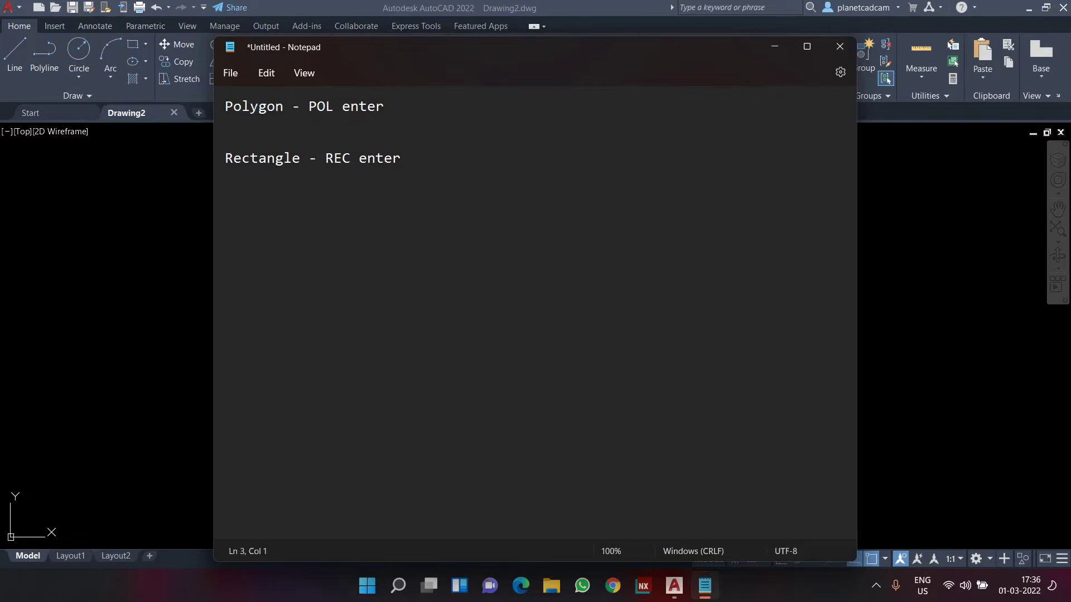
pyautogui.press('Return')
pyautogui.press('Up')
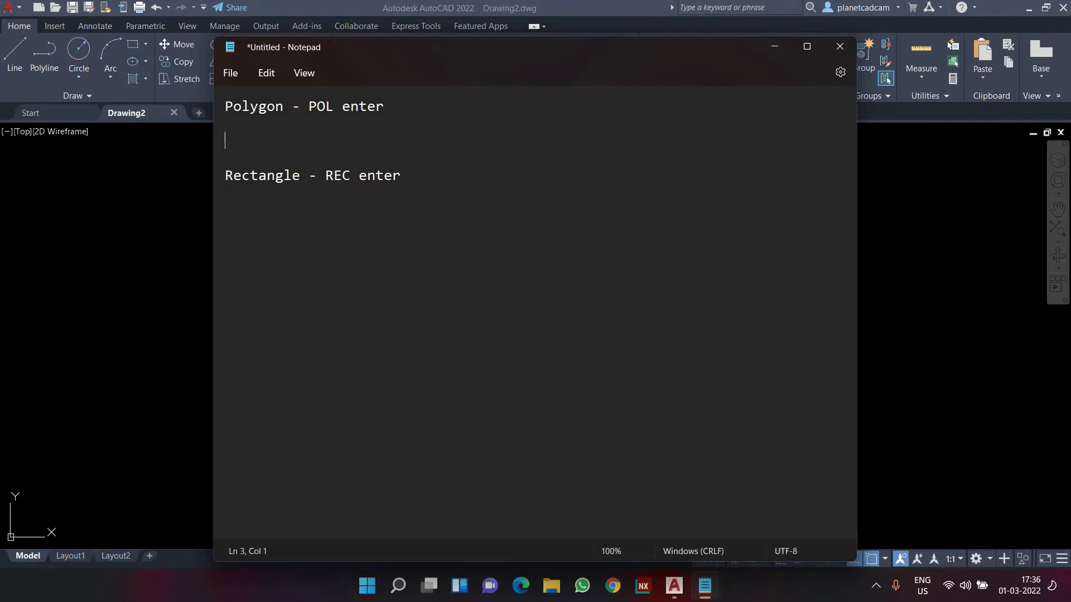
# List 'Incribed', 'Circumscribed' and 'Edge' on separate lines, then minimize Notepad
pyautogui.write('Ins')
pyautogui.press('BackSpace')
pyautogui.write('cribe')
pyautogui.press('BackSpace')
pyautogui.write('d')
pyautogui.press('Return')
pyautogui.write('Circ')
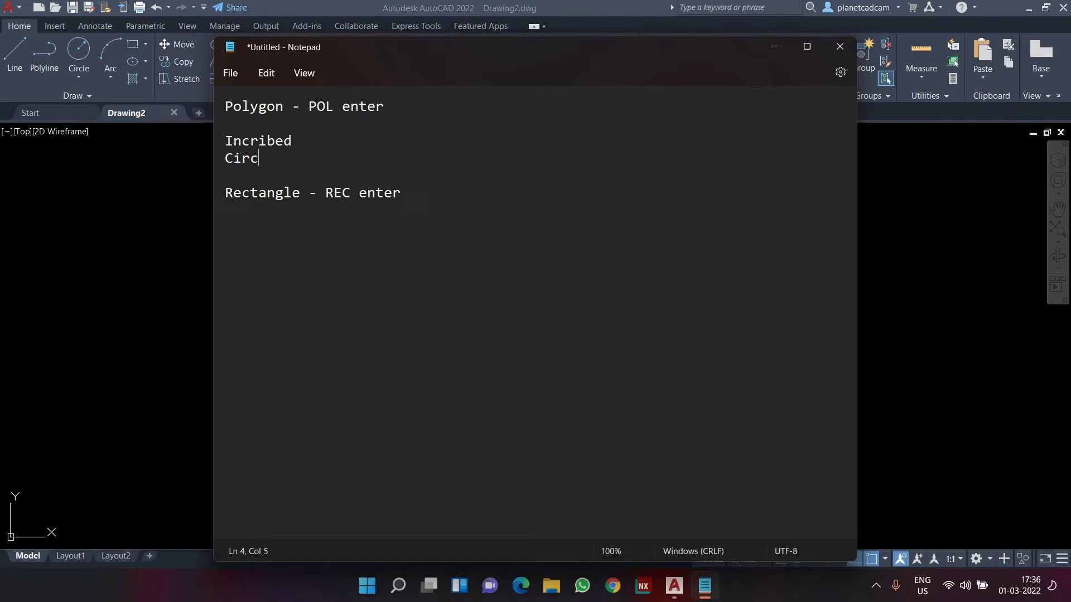
pyautogui.write('umscribed')
pyautogui.press('Return')
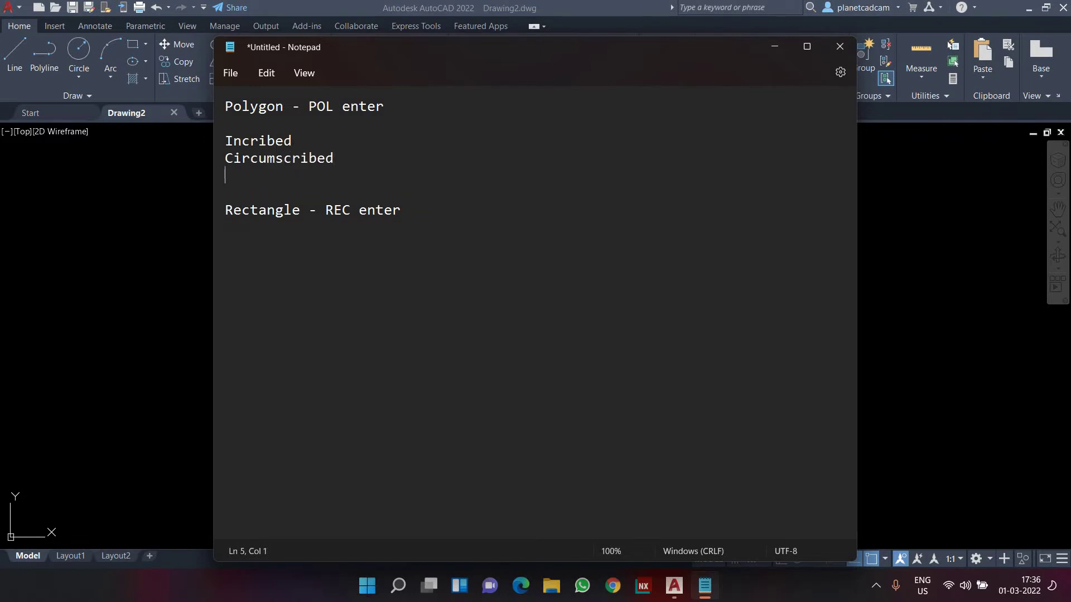
pyautogui.write('Edge')
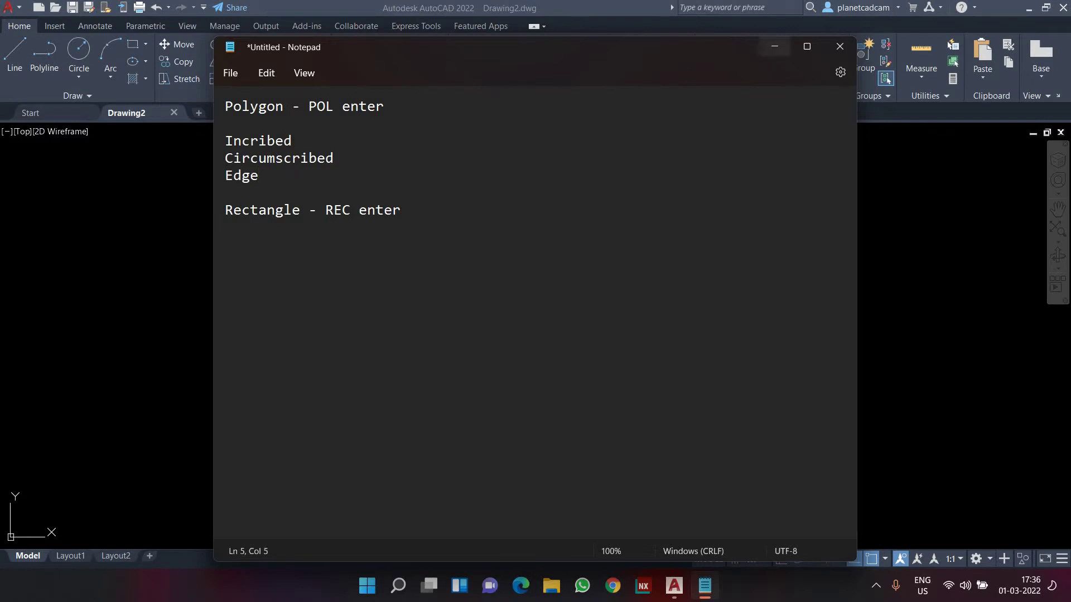
pyautogui.click(773, 48)
# Draw a radius-25 circle centred on the left side of the drawing
pyautogui.click(457, 257)
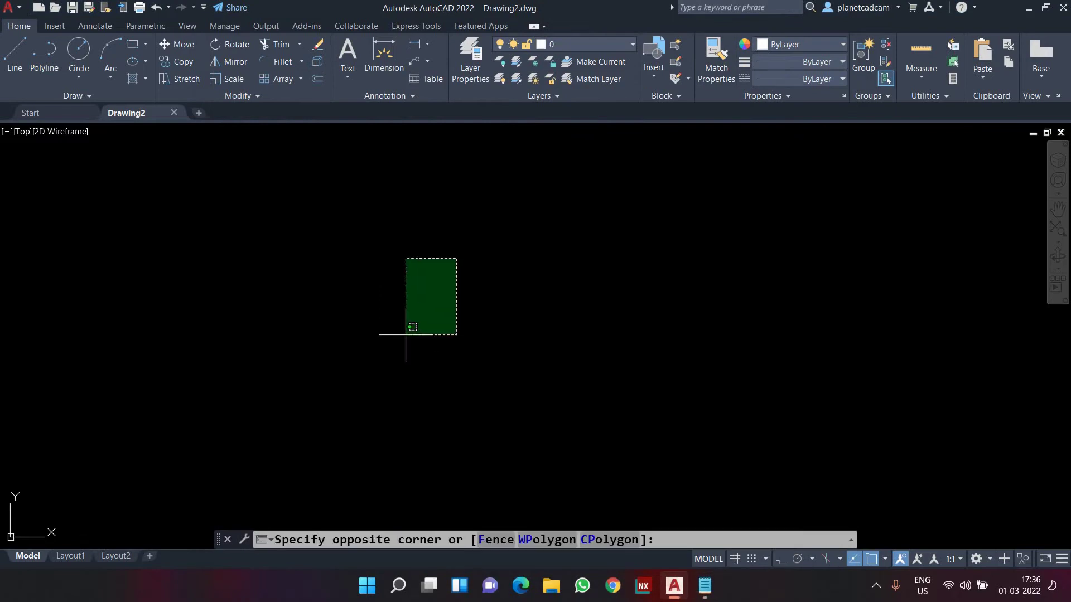
pyautogui.click(406, 334)
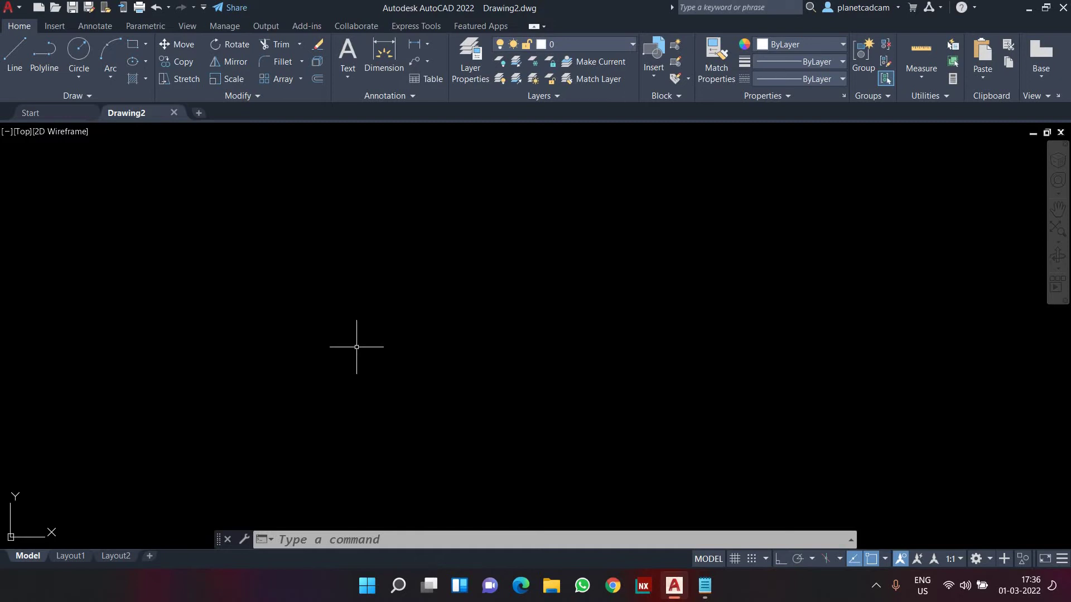
pyautogui.write('C')
pyautogui.press('Return')
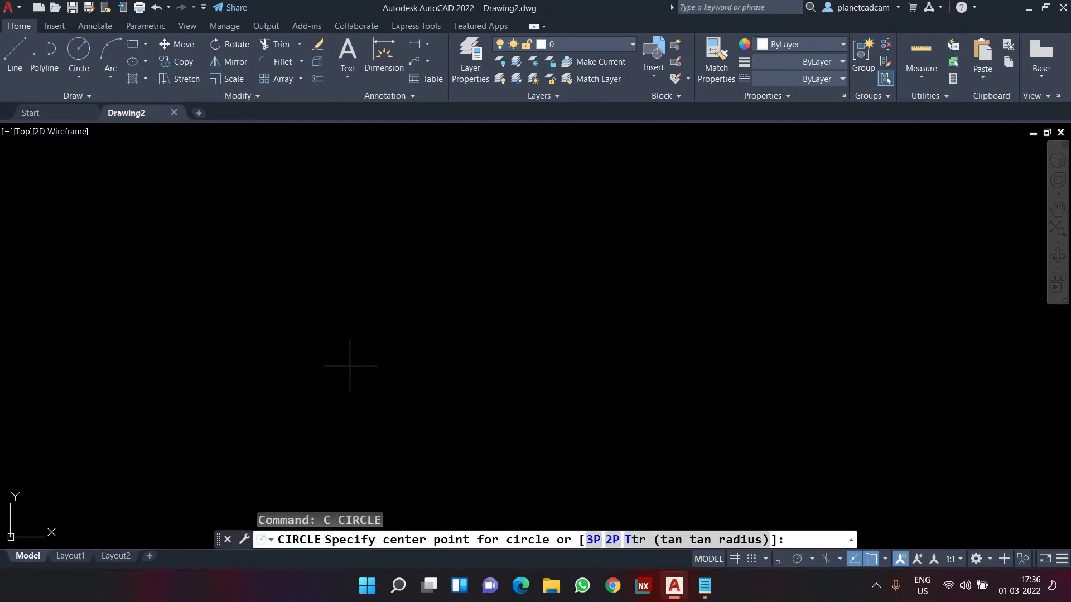
pyautogui.press('Escape')
pyautogui.write('c')
pyautogui.press('Return')
pyautogui.click(355, 311)
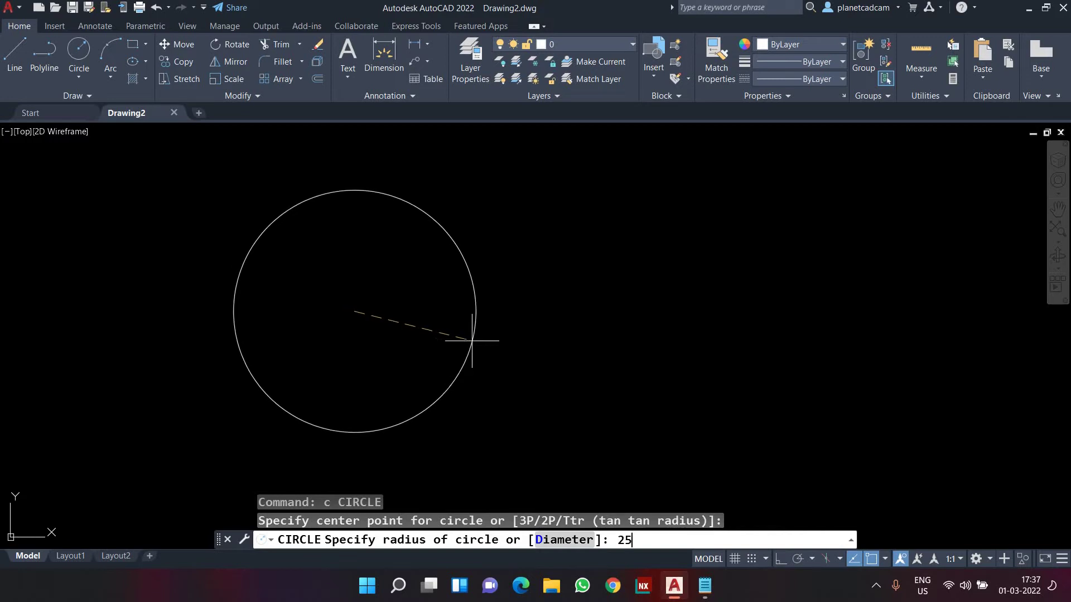
pyautogui.press('Return')
# Adjust the zoom and restart the CIRCLE command for a second circle
pyautogui.scroll(4, 354, 316)
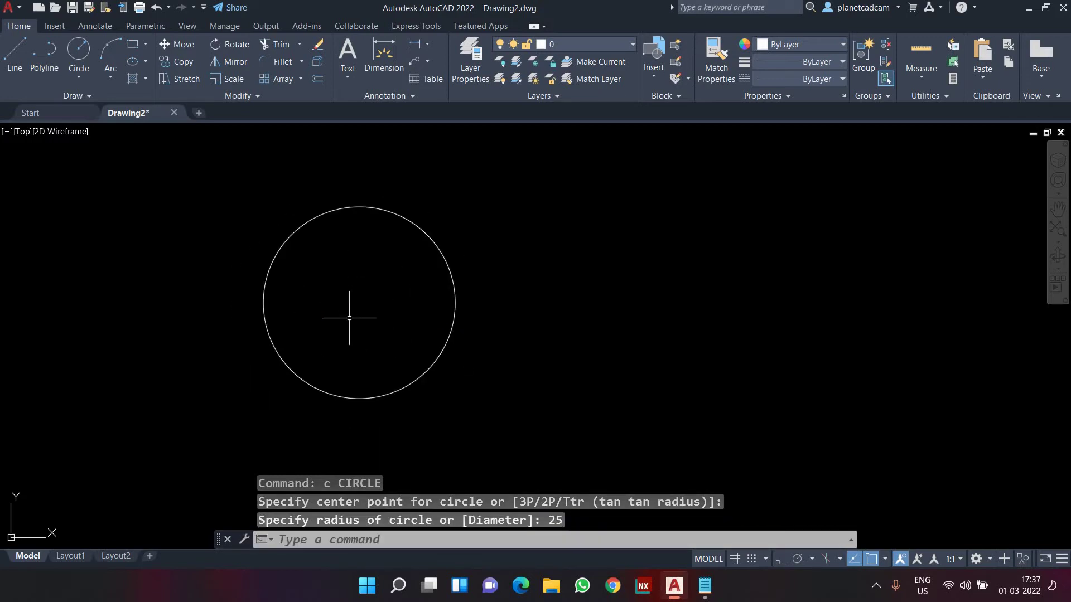
pyautogui.scroll(2, 359, 359)
pyautogui.scroll(-2, 356, 358)
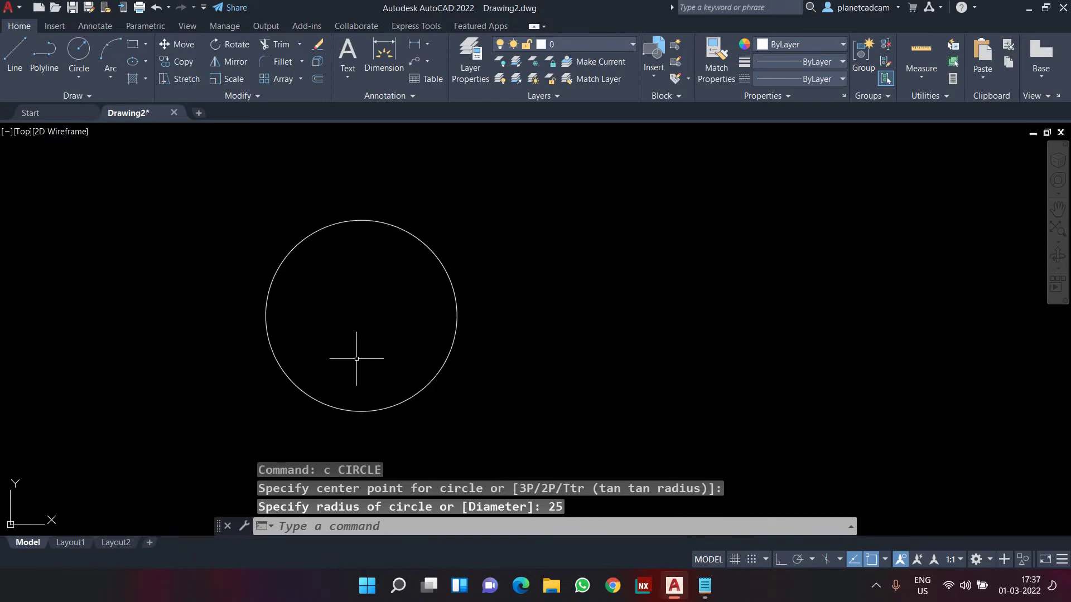
pyautogui.write('c')
pyautogui.press('Return')
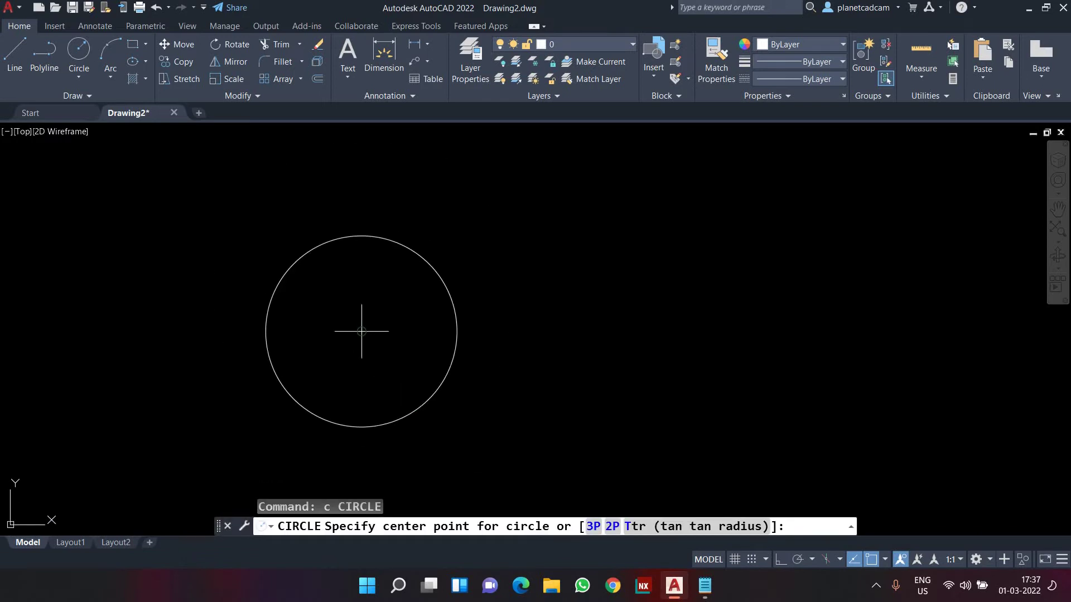
# Draw a second radius-25 circle to the right, centred level with the first
pyautogui.click(741, 331)
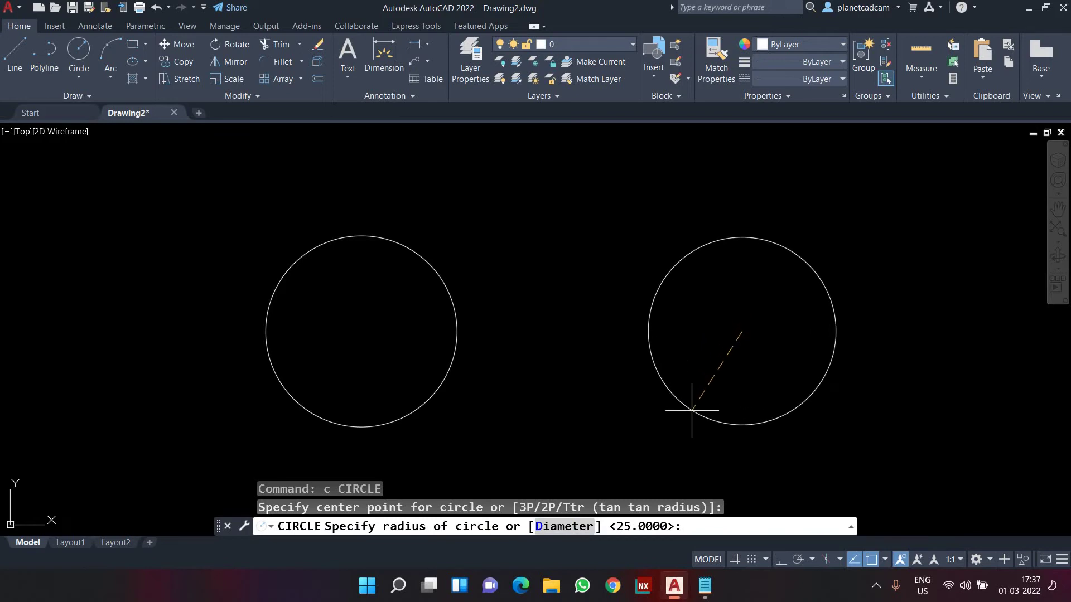
pyautogui.press('Escape')
pyautogui.write('c')
pyautogui.press('Return')
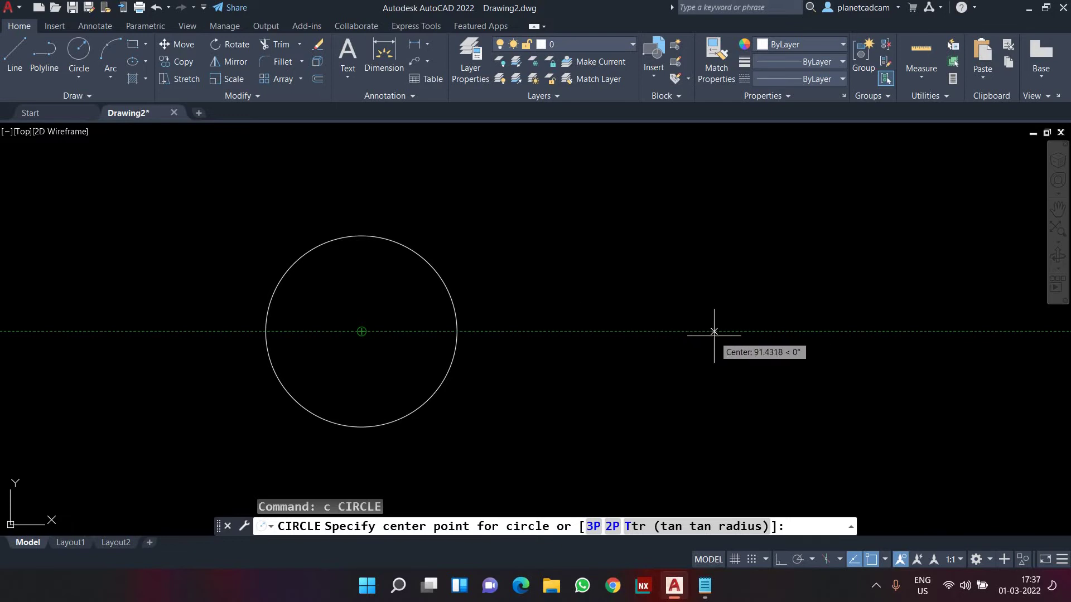
pyautogui.click(730, 332)
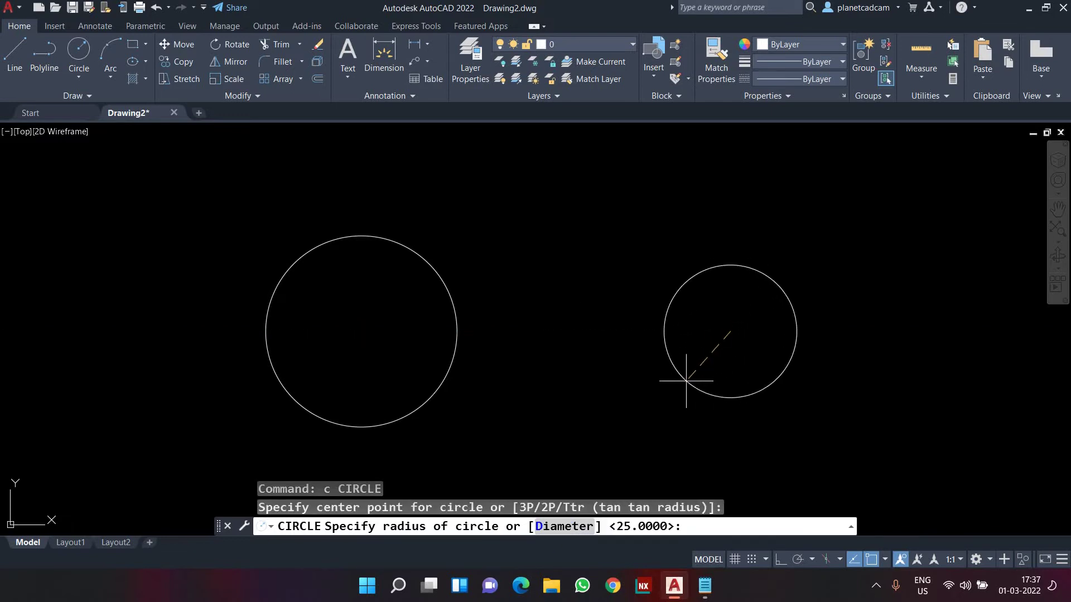
pyautogui.write('25')
pyautogui.press('Return')
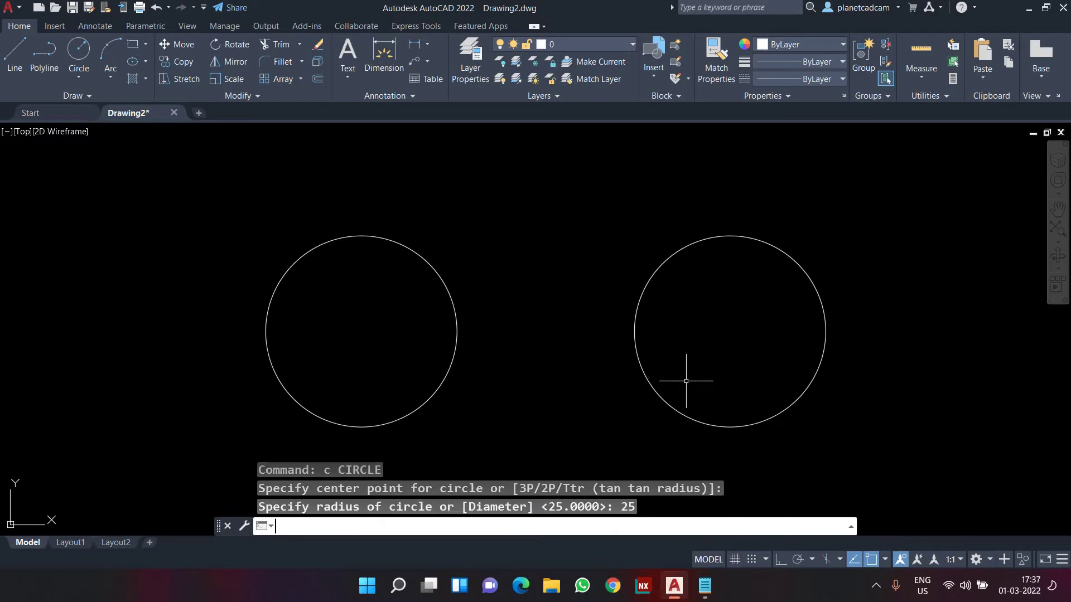
pyautogui.press('super+plus')
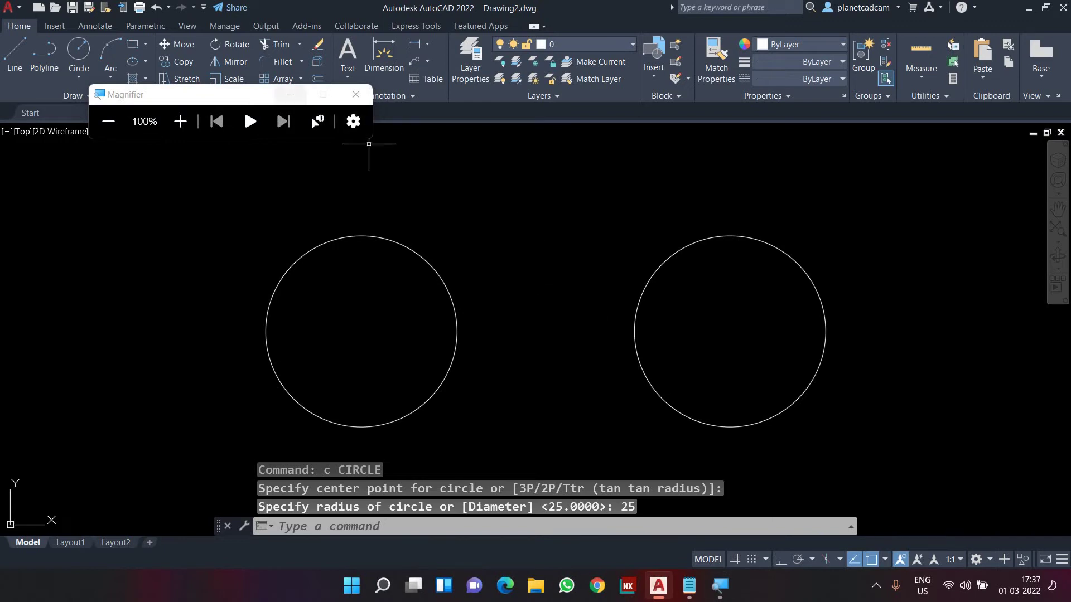
# Start the POLYGON command with POL and enter 5 sides
pyautogui.press('super+Escape')
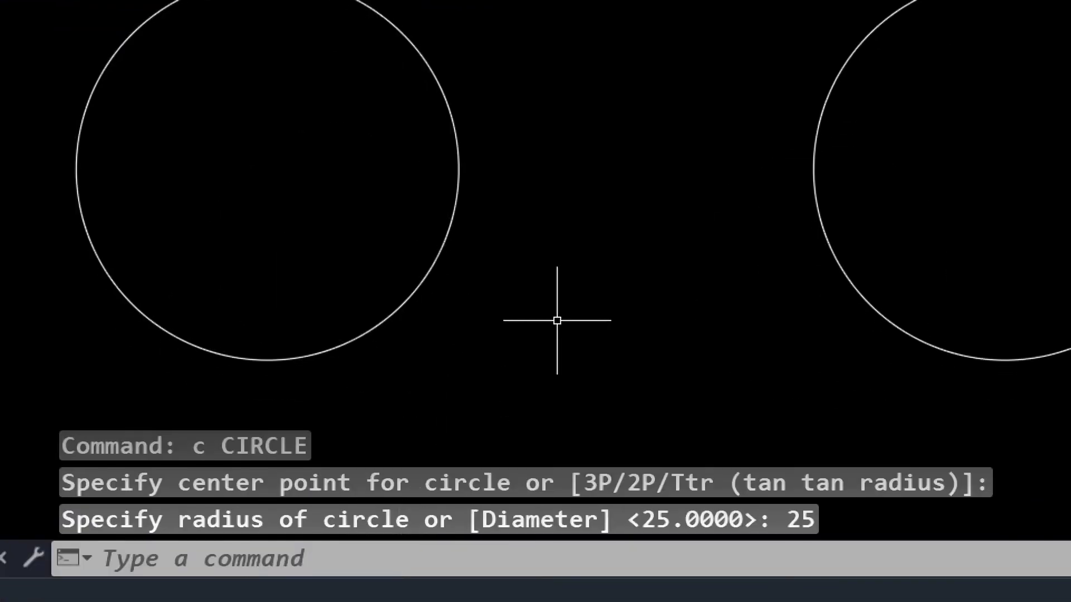
pyautogui.write('pol')
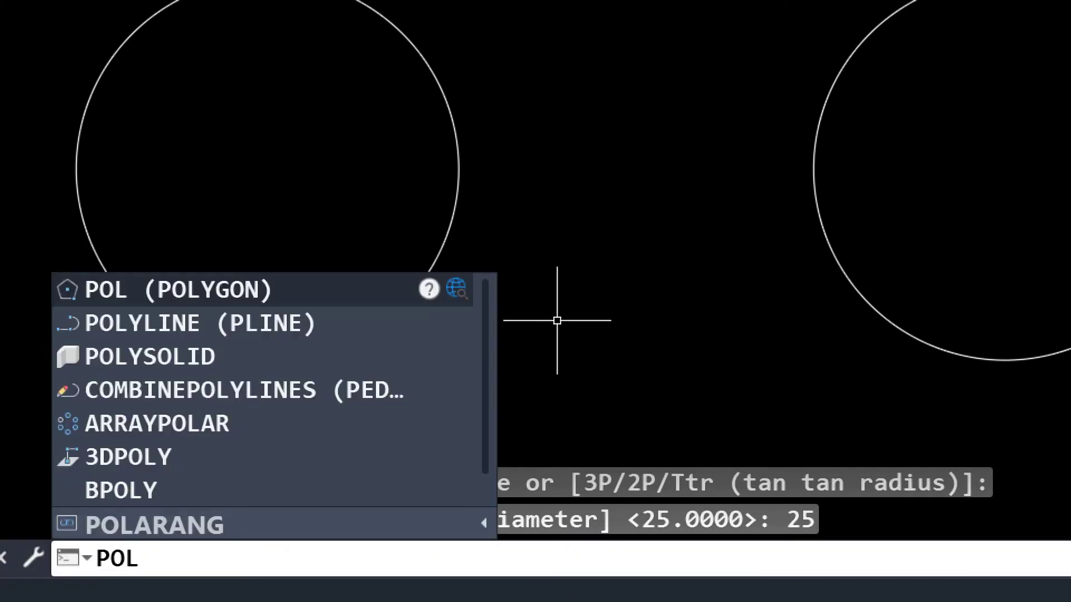
pyautogui.press('Return')
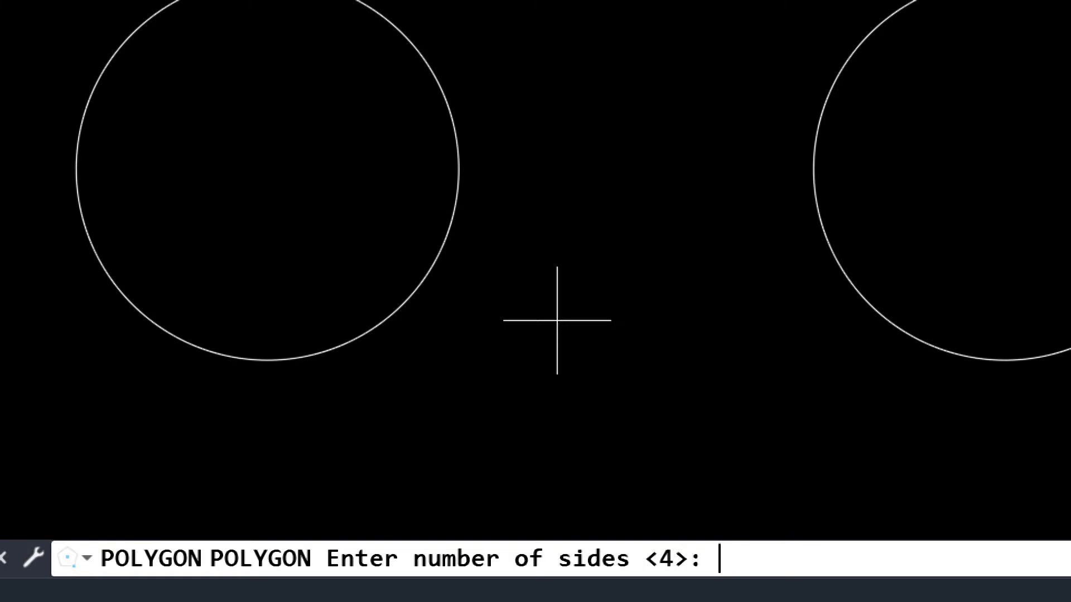
pyautogui.write('5')
# Inscribe the pentagon in the left circle, centred on it with radius 25
pyautogui.press('Return')
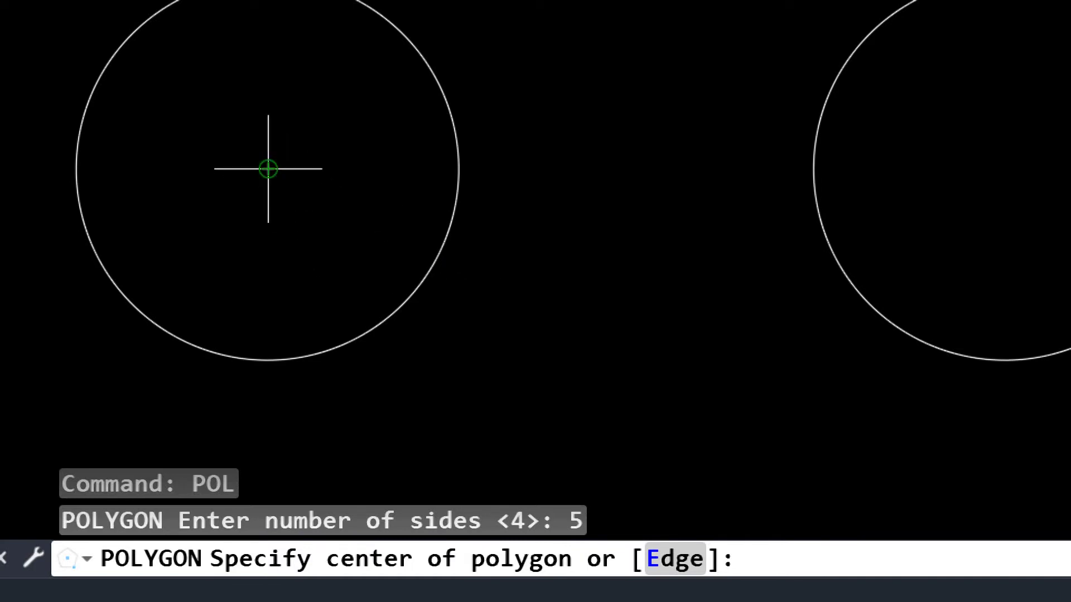
pyautogui.moveTo(361, 179); pyautogui.dragTo(387, 261, button='middle')
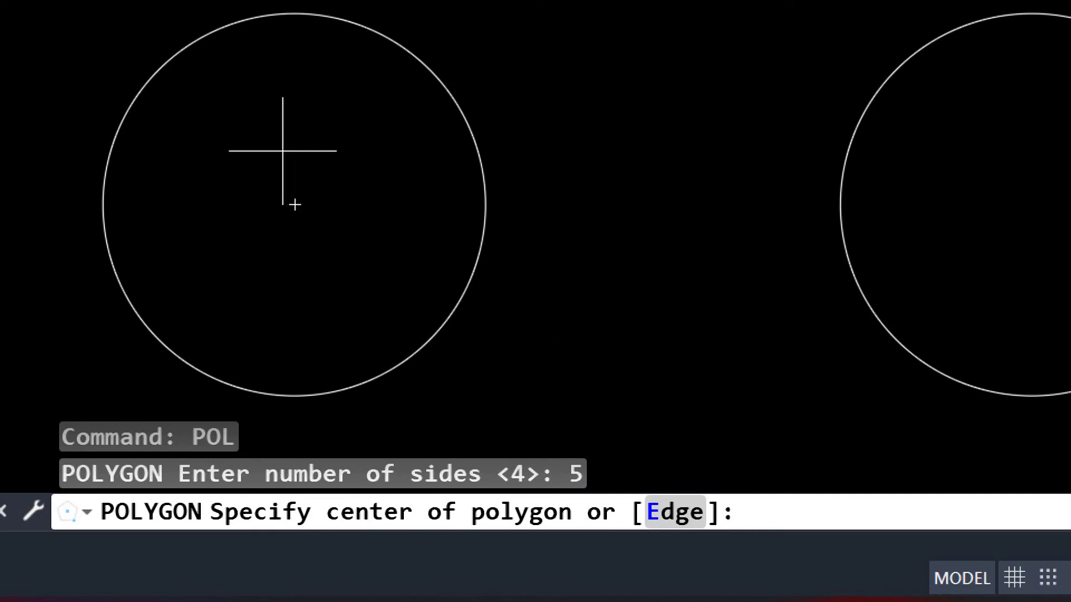
pyautogui.click(295, 204)
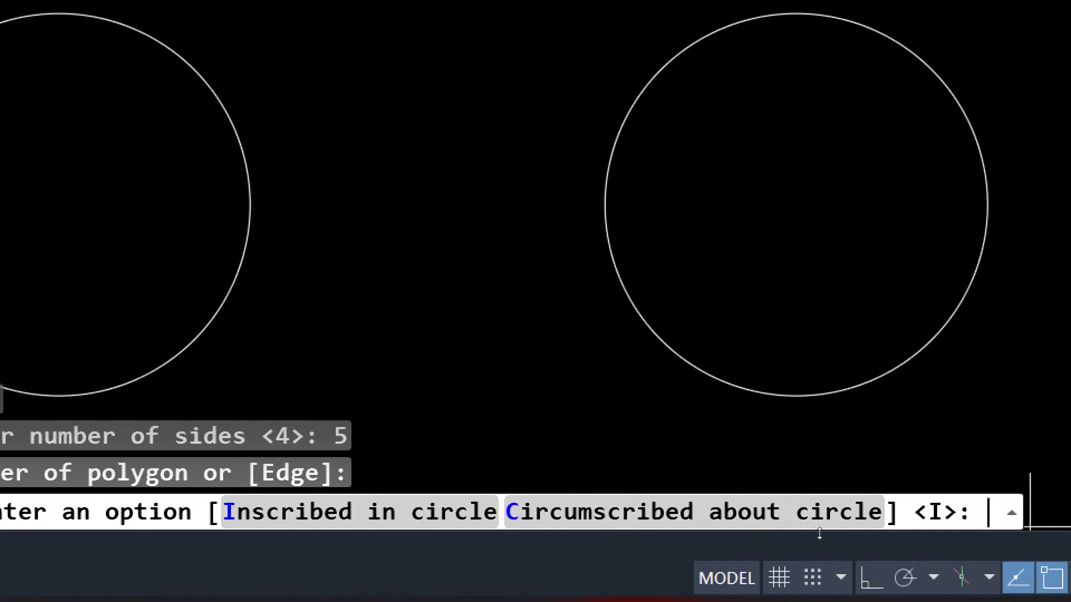
pyautogui.write('i')
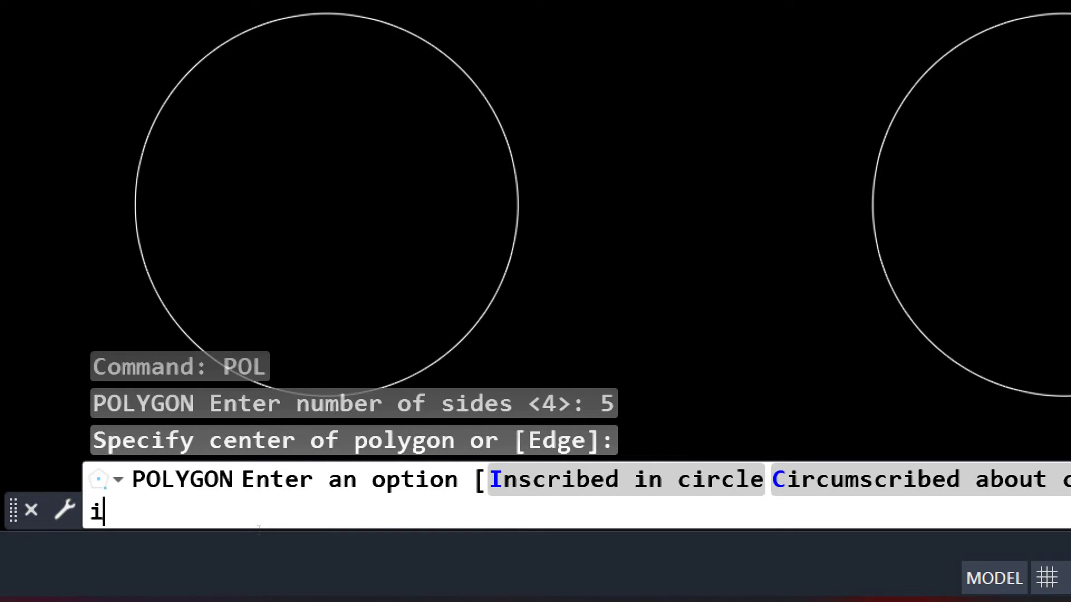
pyautogui.press('Return')
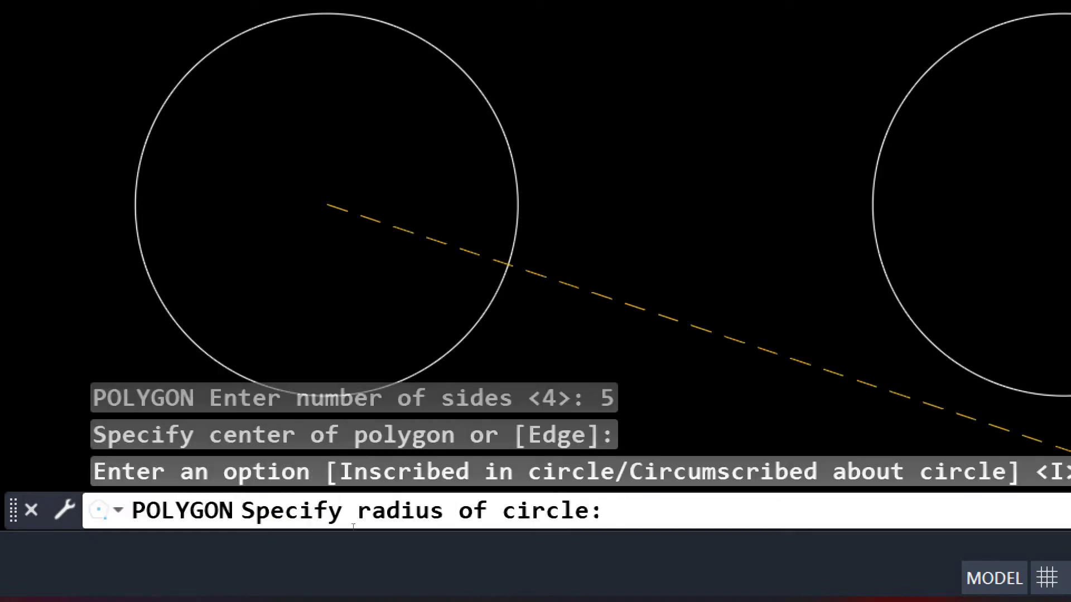
pyautogui.write('25')
pyautogui.press('Return')
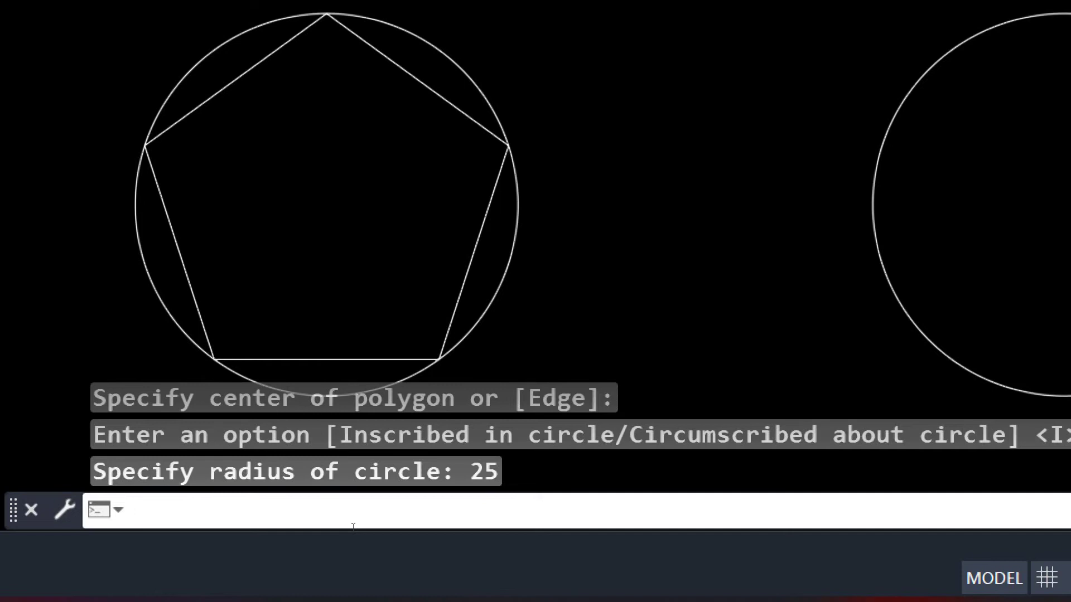
# Pan to show both circles and start a seven-sided polygon
pyautogui.scroll(-2, 353, 191)
pyautogui.moveTo(353, 191); pyautogui.dragTo(255, 196, button='middle')
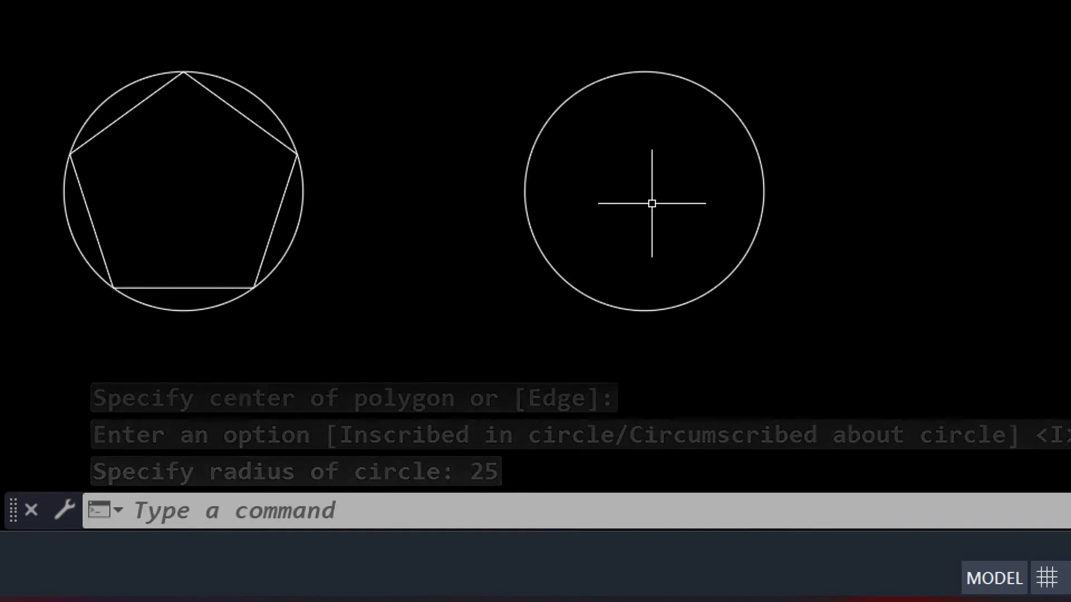
pyautogui.moveTo(645, 246); pyautogui.dragTo(680, 301, button='middle')
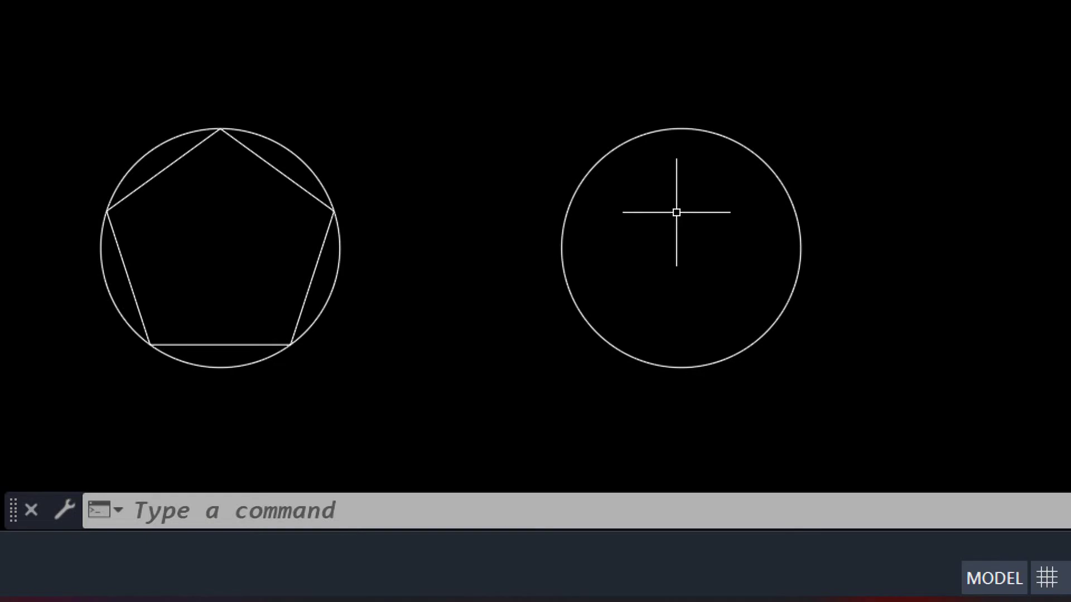
pyautogui.write('pol')
pyautogui.press('Return')
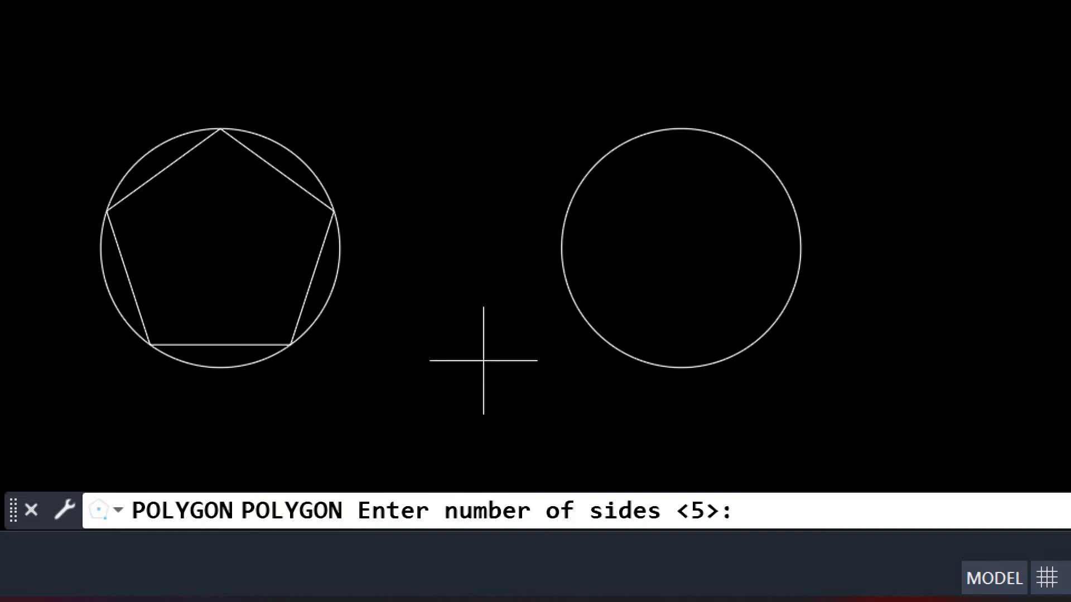
pyautogui.write('7')
pyautogui.press('Return')
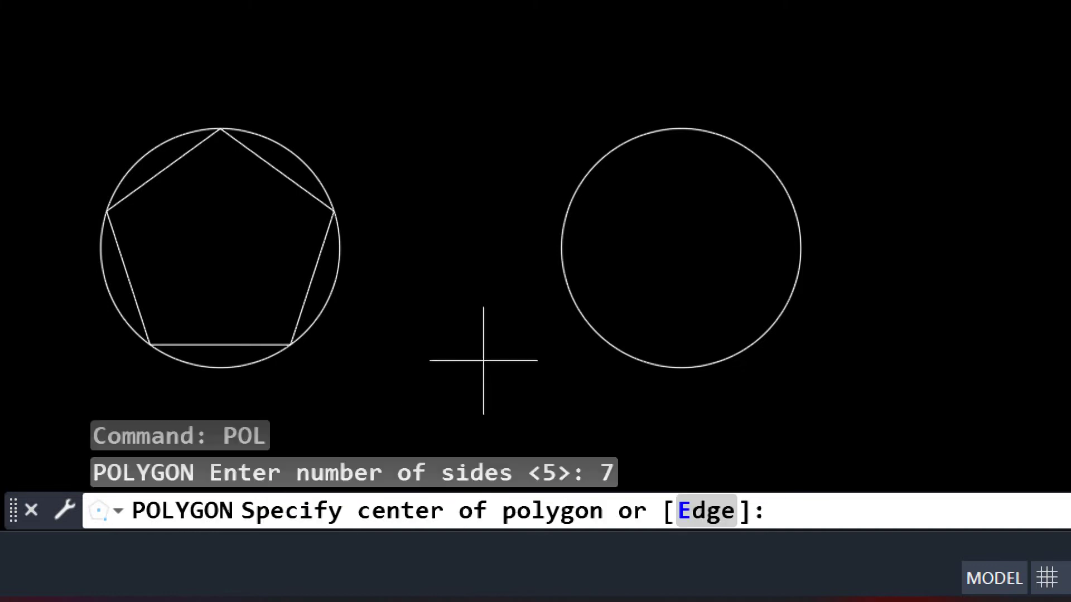
# Centre the heptagon on the right circle, circumscribed with radius 25
pyautogui.click(681, 248)
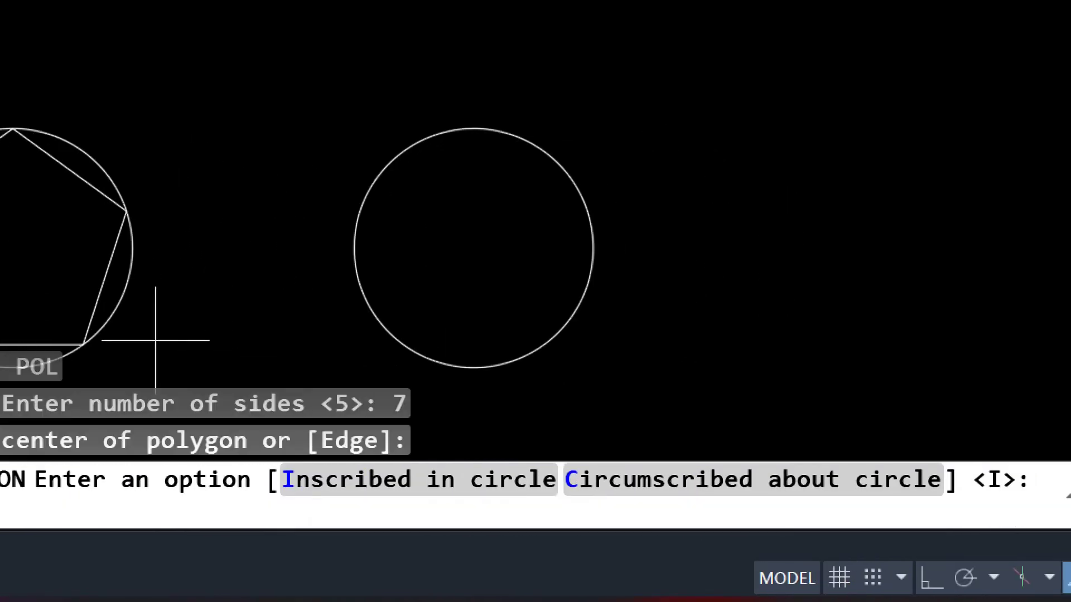
pyautogui.write('c')
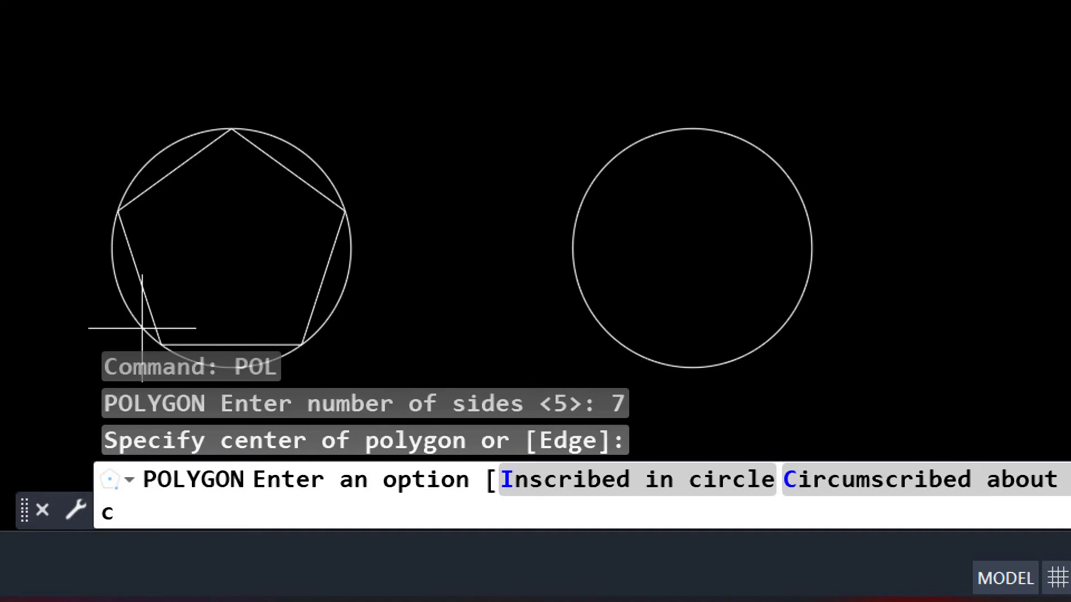
pyautogui.press('Return')
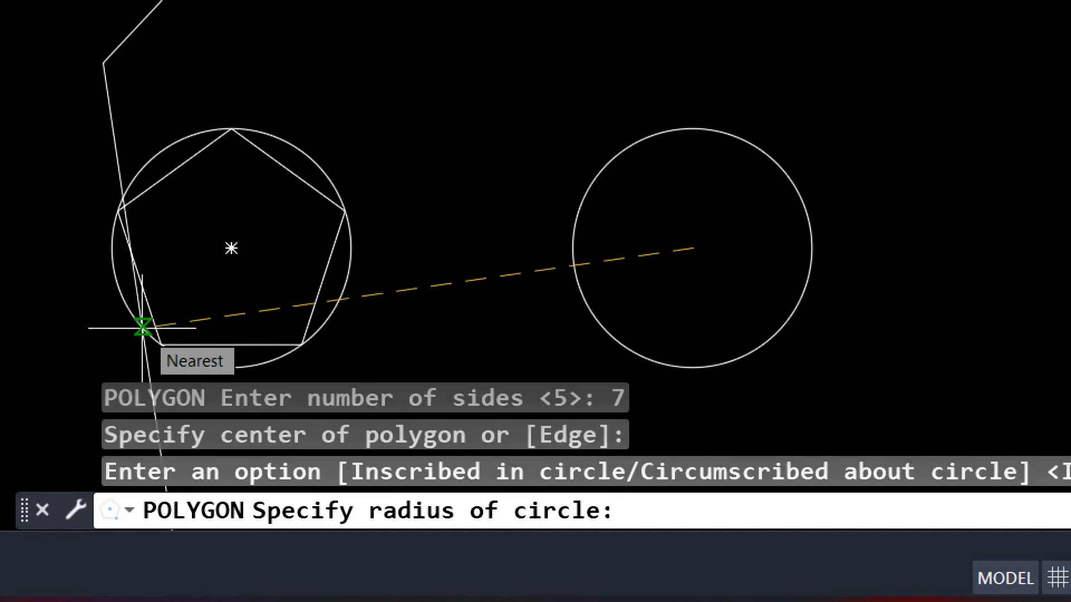
pyautogui.write('25')
pyautogui.press('Return')
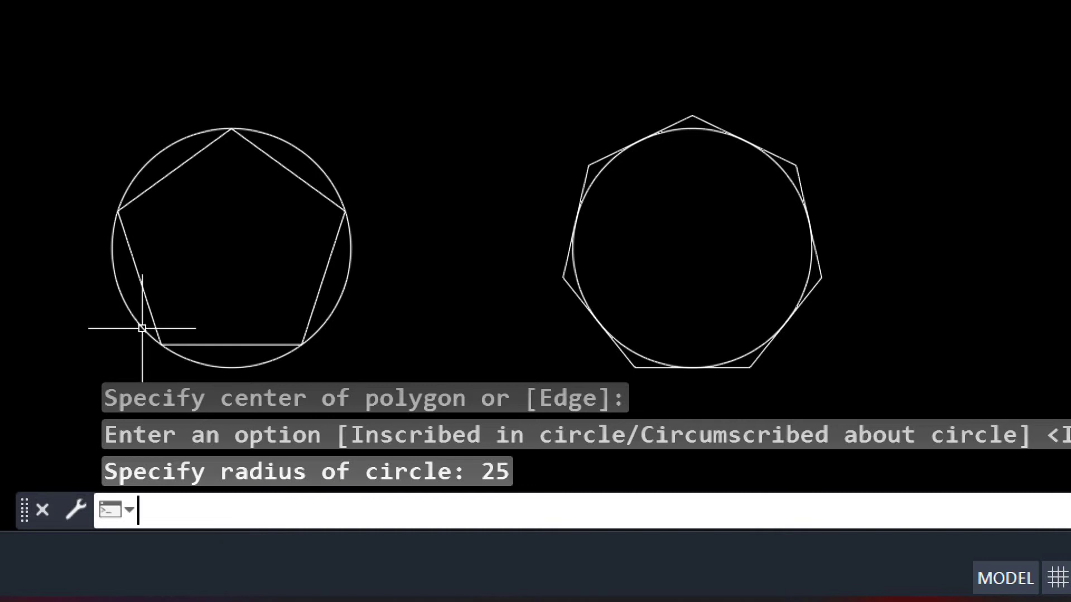
pyautogui.write('dli')
pyautogui.press('Return')
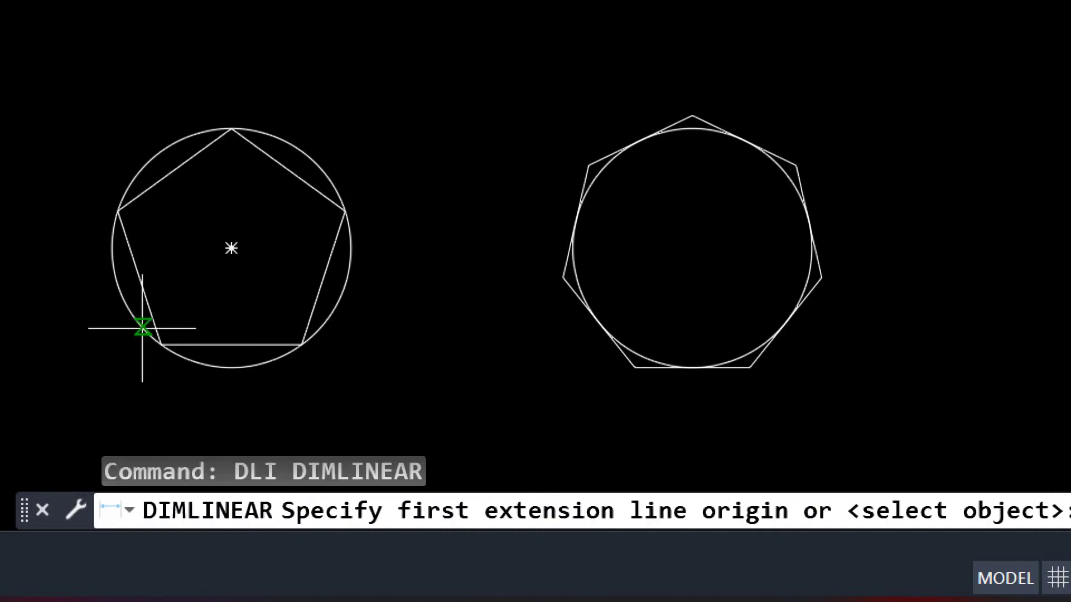
pyautogui.press('Return')
pyautogui.click(239, 344)
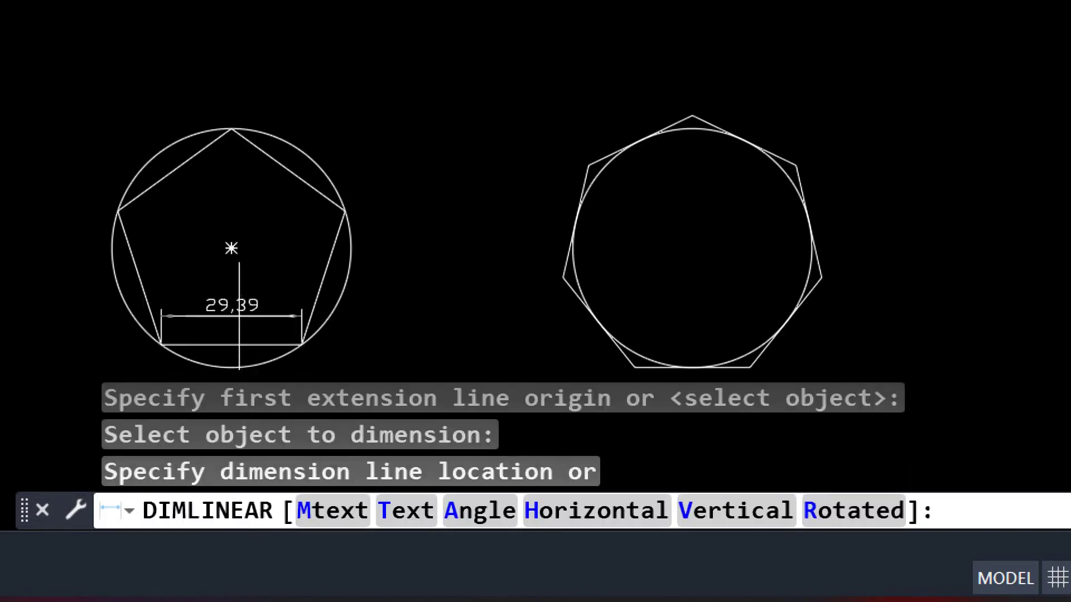
pyautogui.moveTo(233, 397); pyautogui.dragTo(225, 325, button='middle')
pyautogui.click(224, 331)
pyautogui.press('Return')
pyautogui.press('Return')
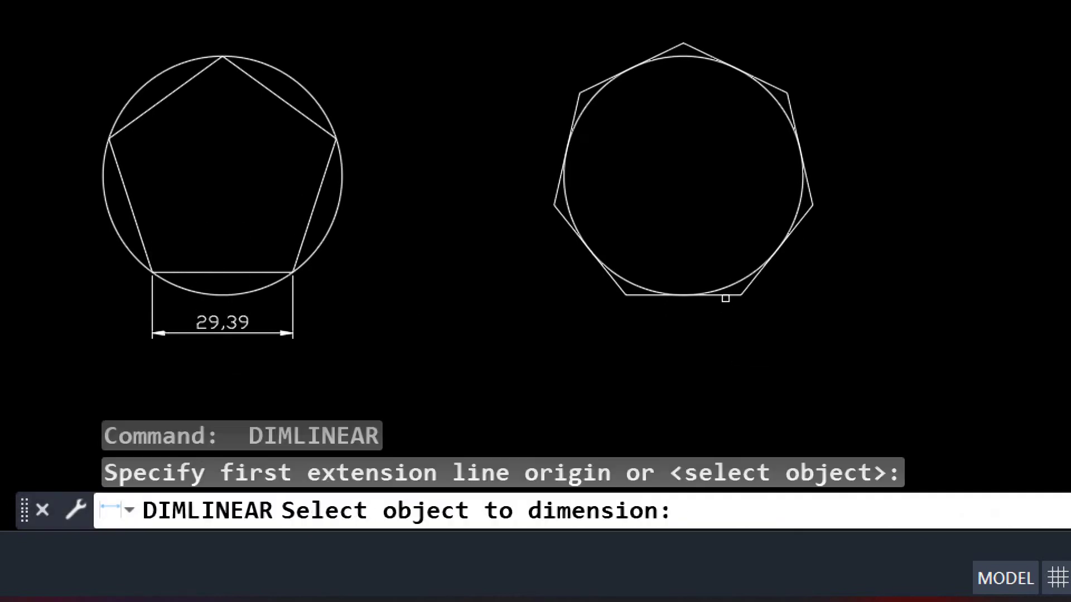
pyautogui.click(725, 294)
pyautogui.click(722, 341)
pyautogui.click(662, 370)
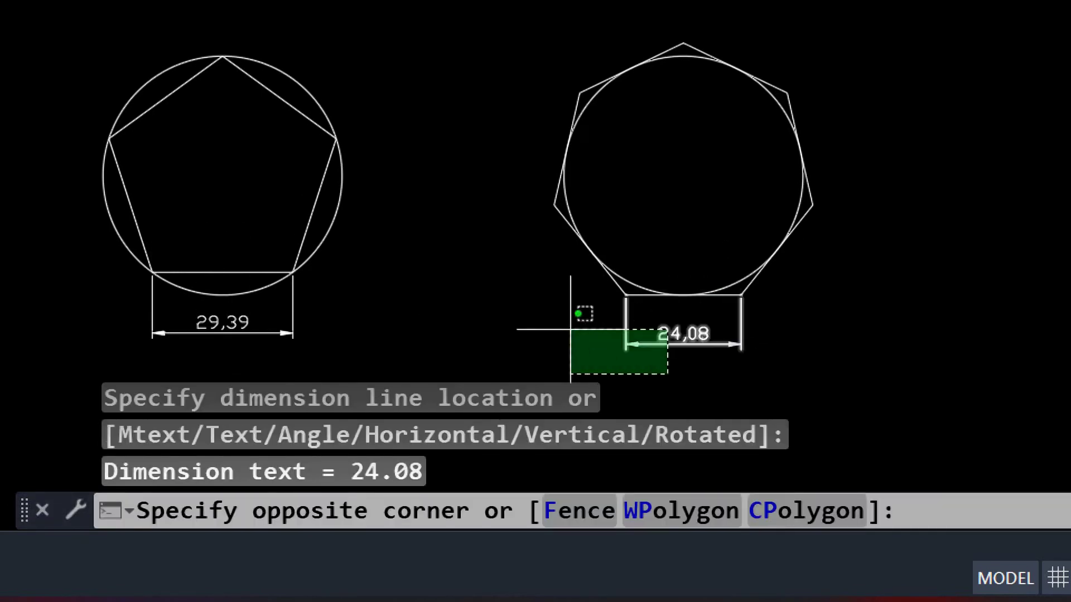
pyautogui.click(521, 324)
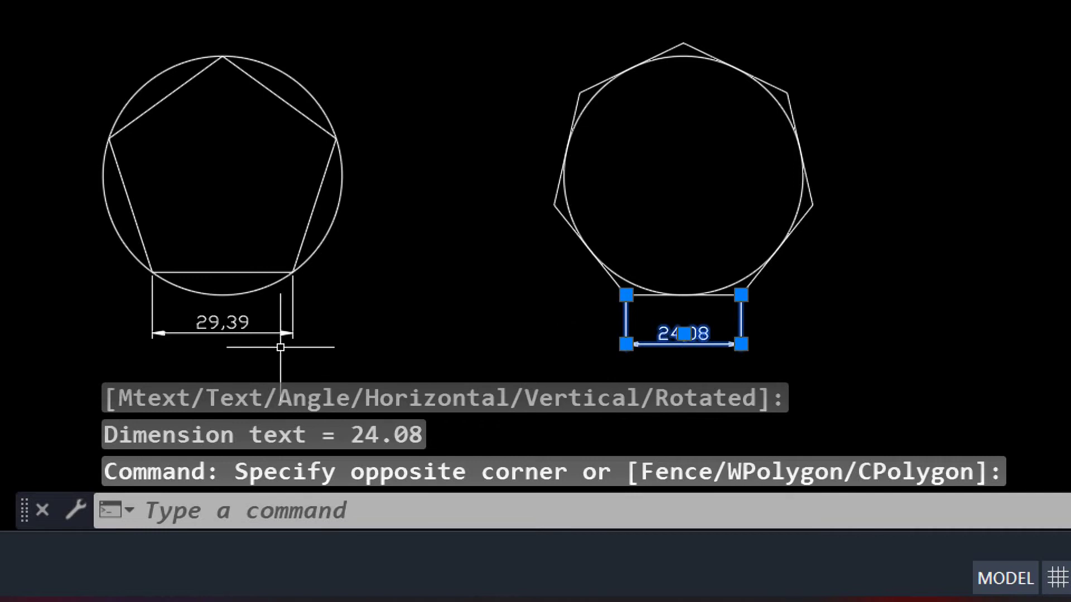
pyautogui.click(301, 339)
pyautogui.click(156, 312)
pyautogui.press('Delete')
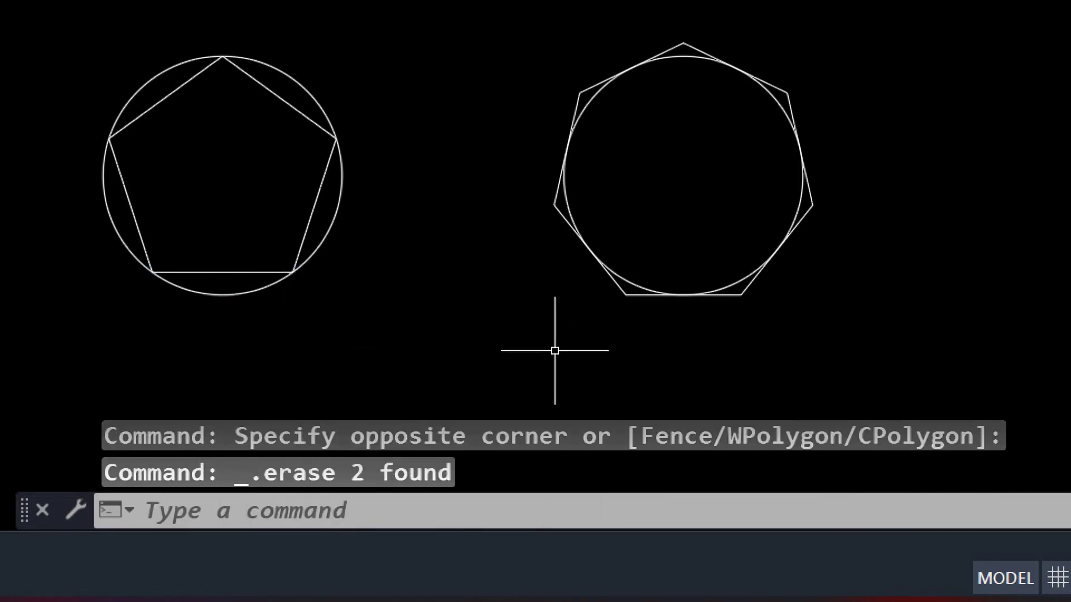
pyautogui.moveTo(554, 351)
pyautogui.mouseDown(button='middle')
pyautogui.moveTo(476, 374)
pyautogui.moveTo(481, 396)
pyautogui.mouseUp(button='middle')
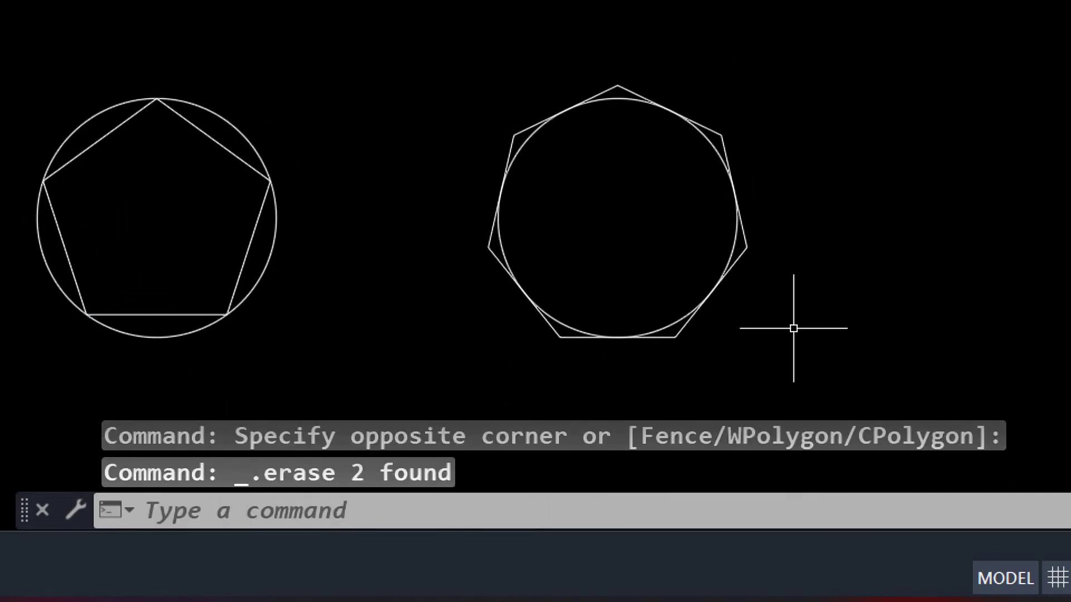
pyautogui.moveTo(910, 334)
pyautogui.mouseDown(button='middle')
pyautogui.moveTo(801, 361)
pyautogui.moveTo(734, 360)
pyautogui.mouseUp(button='middle')
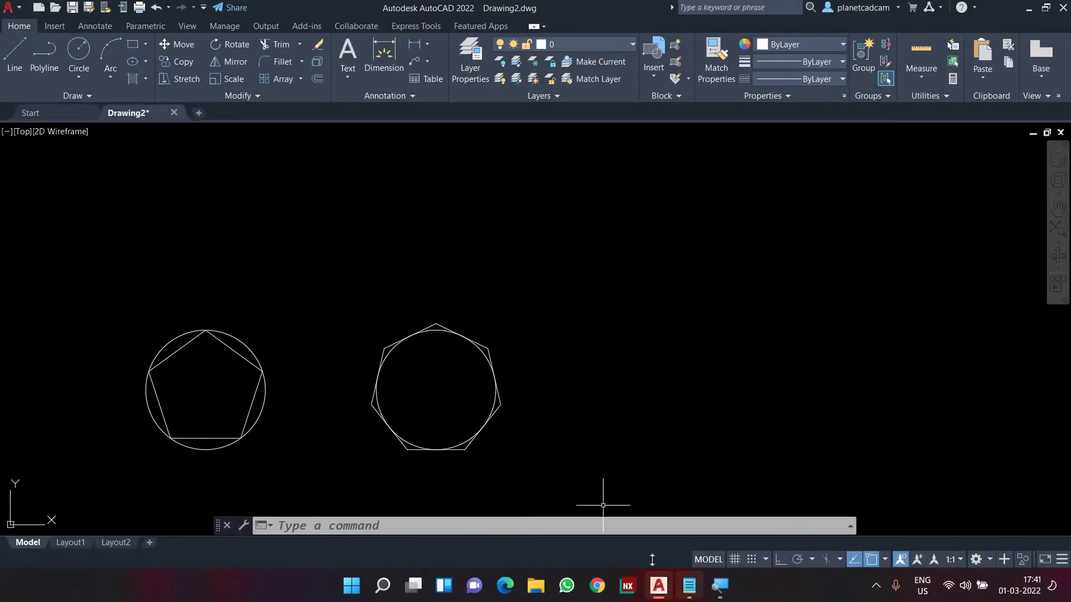
pyautogui.click(689, 585)
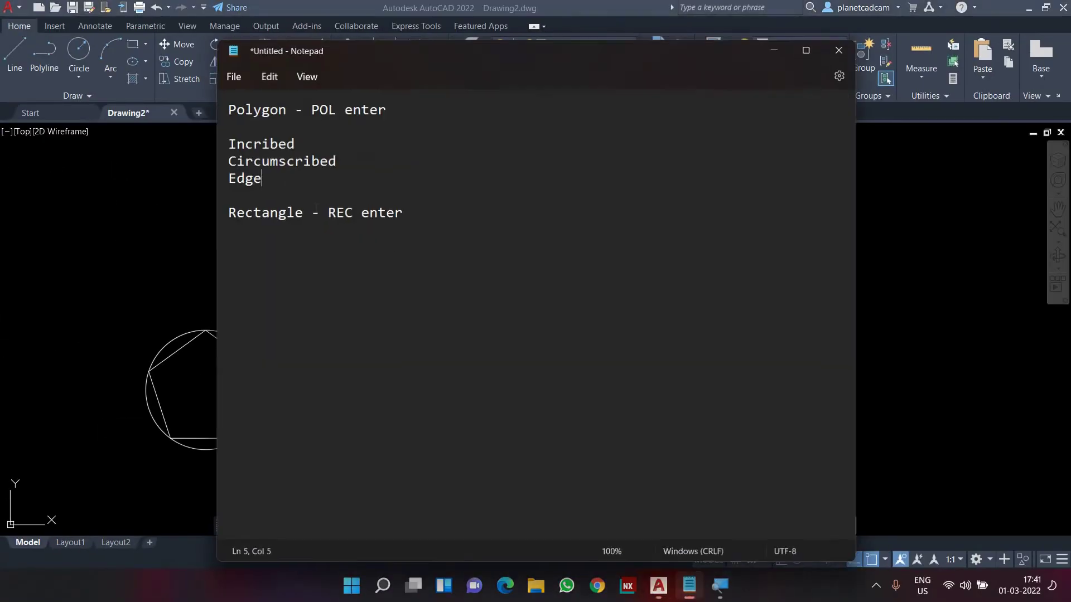
pyautogui.hotkey('shift', 'Left')
pyautogui.hotkey('shift', 'Left')
pyautogui.hotkey('shift', 'Left')
pyautogui.hotkey('shift', 'Left')
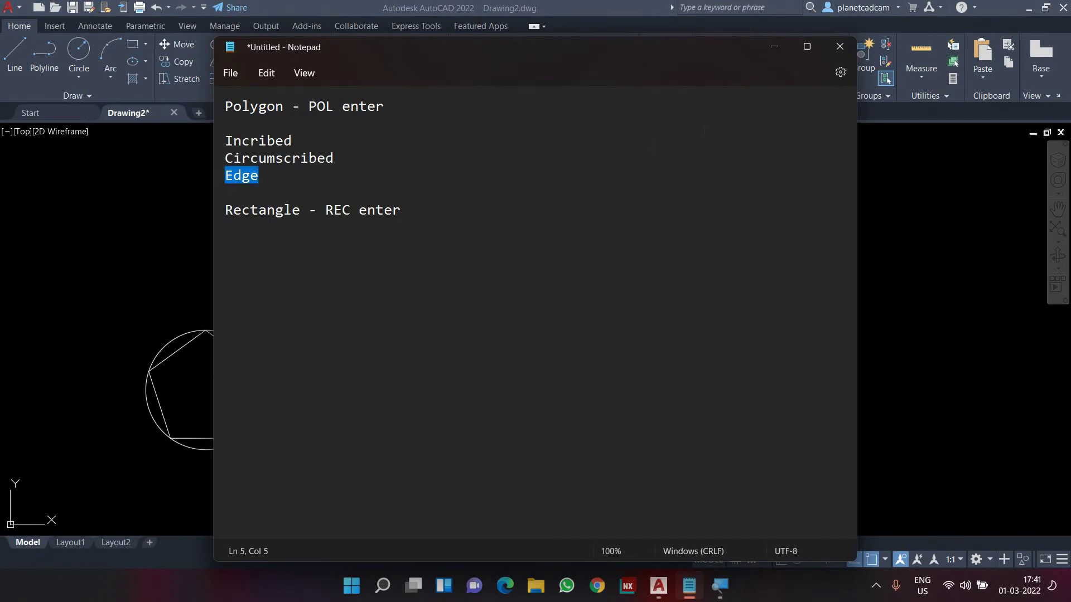
pyautogui.press('Left')
pyautogui.press('Left')
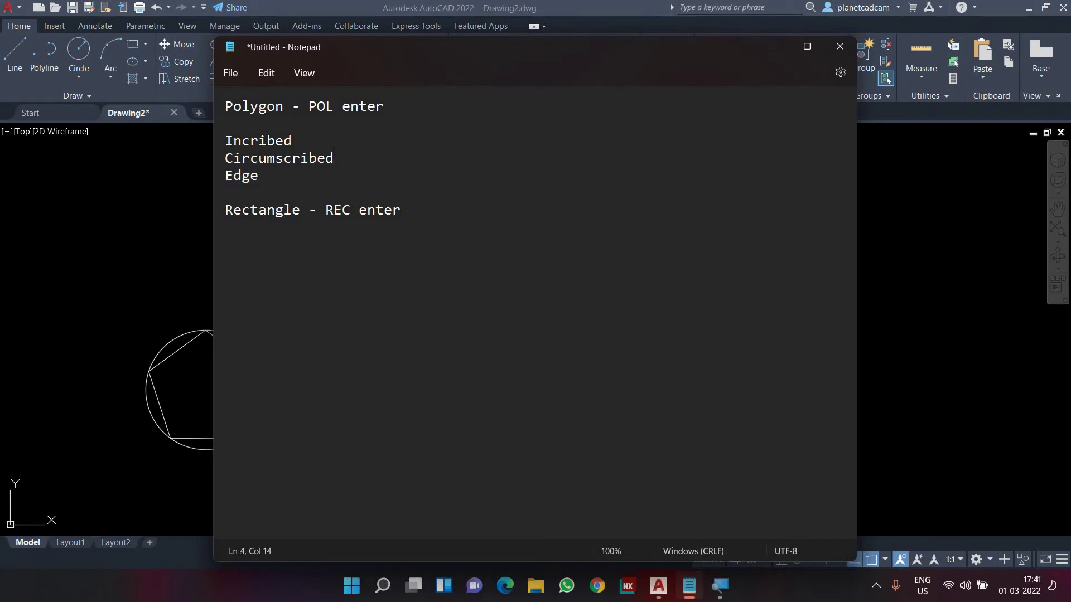
pyautogui.hotkey('shift', 'Left')
pyautogui.hotkey('shift', 'Left')
pyautogui.hotkey('shift', 'Left')
pyautogui.hotkey('shift', 'Left')
pyautogui.hotkey('shift', 'Left')
pyautogui.hotkey('shift', 'Left')
pyautogui.hotkey('shift', 'Left')
pyautogui.hotkey('shift', 'Left')
pyautogui.hotkey('shift', 'Left')
pyautogui.hotkey('shift', 'Left')
pyautogui.hotkey('shift', 'Left')
pyautogui.hotkey('shift', 'Left')
pyautogui.hotkey('shift', 'Left')
pyautogui.hotkey('shift', 'Left')
pyautogui.hotkey('shift', 'Left')
pyautogui.hotkey('shift', 'Left')
pyautogui.hotkey('shift', 'Left')
pyautogui.hotkey('shift', 'Left')
pyautogui.hotkey('shift', 'Left')
pyautogui.hotkey('shift', 'Left')
pyautogui.hotkey('shift', 'Left')
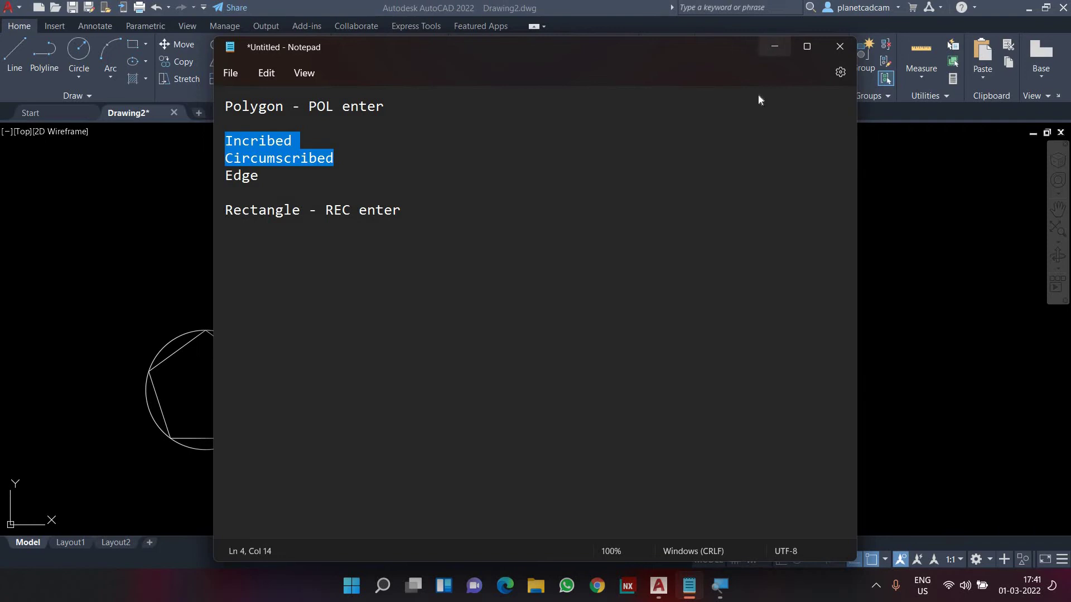
pyautogui.click(774, 47)
pyautogui.moveTo(617, 370); pyautogui.dragTo(595, 360, button='middle')
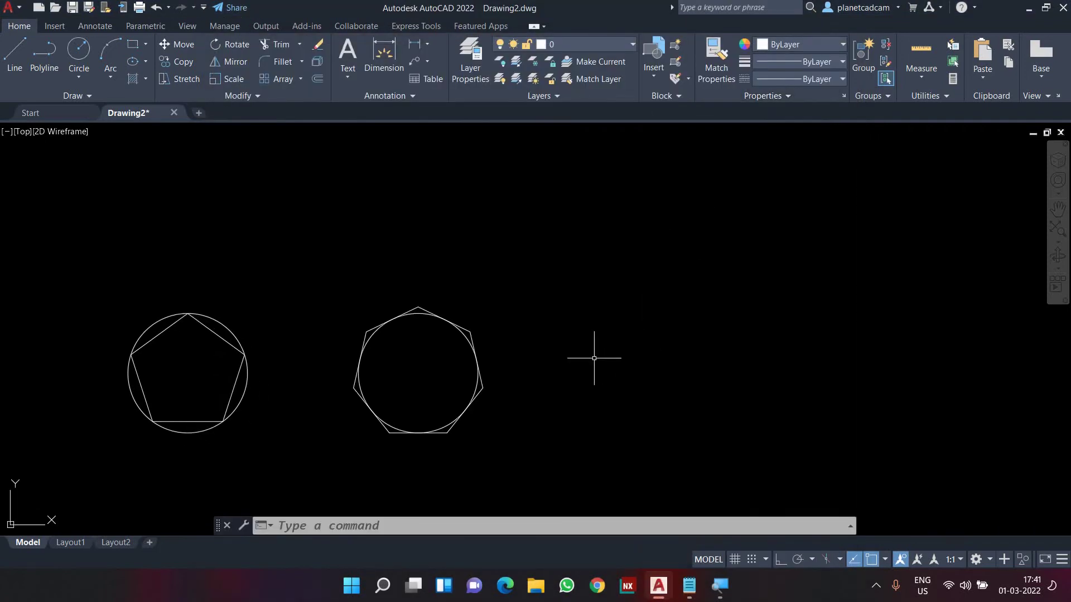
# Start a six-sided polygon by Edge, with the first endpoint at the heptagon's corner
pyautogui.write('pol')
pyautogui.press('Return')
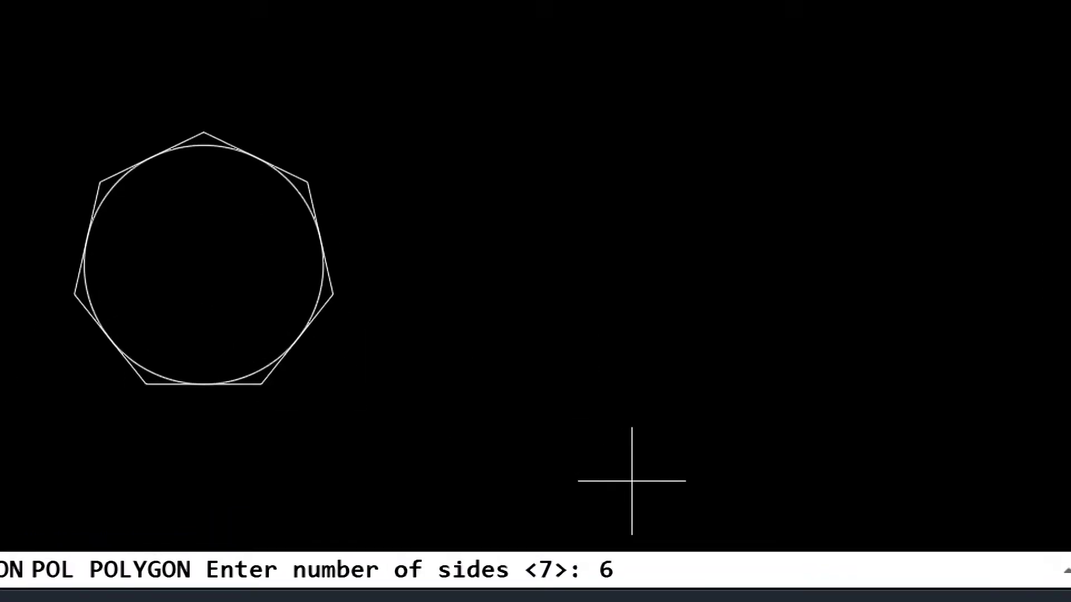
pyautogui.press('Return')
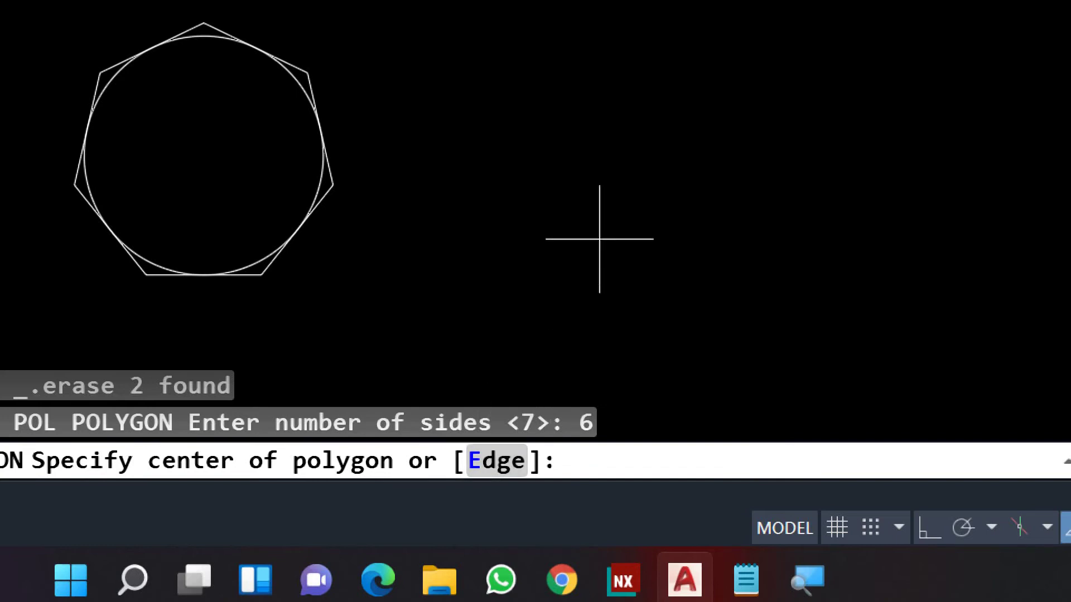
pyautogui.write('e')
pyautogui.press('Return')
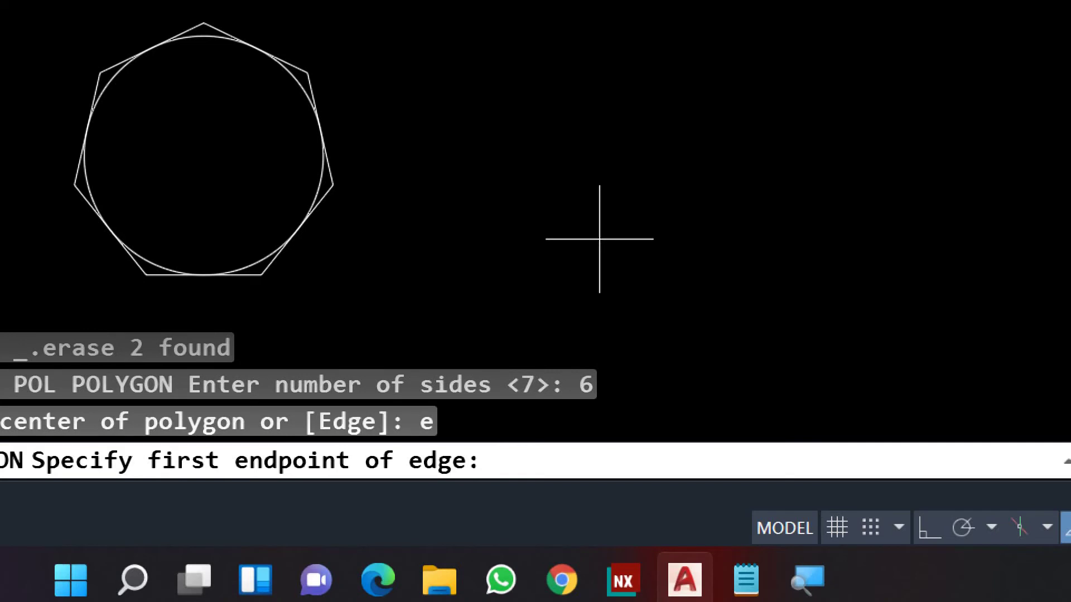
pyautogui.click(595, 196)
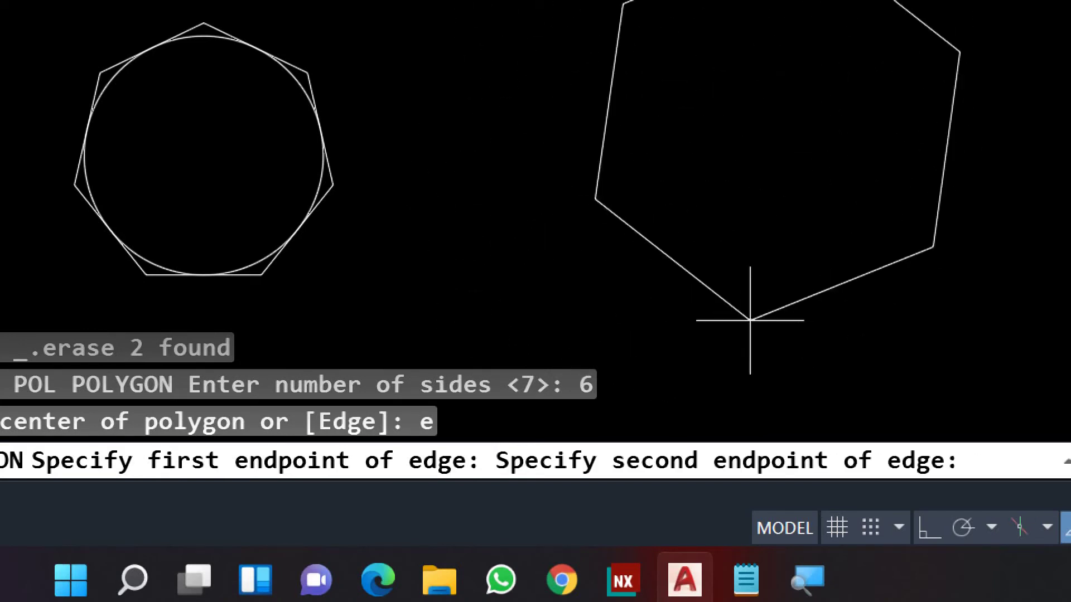
# Turn on Ortho and make the horizontal hexagon edge 25 units long
pyautogui.write('@')
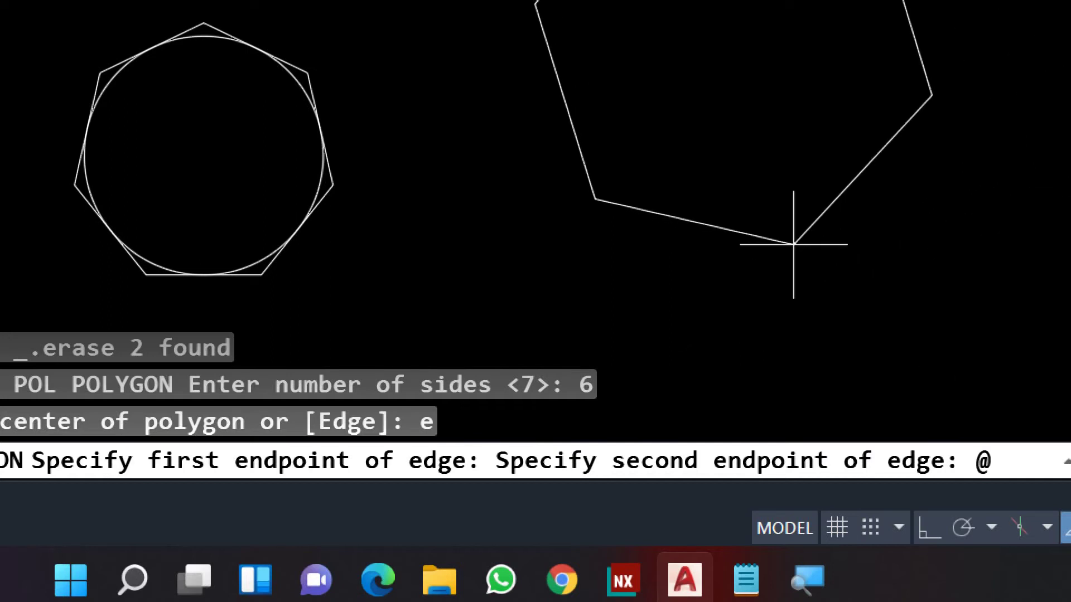
pyautogui.write('val')
pyautogui.press('Return')
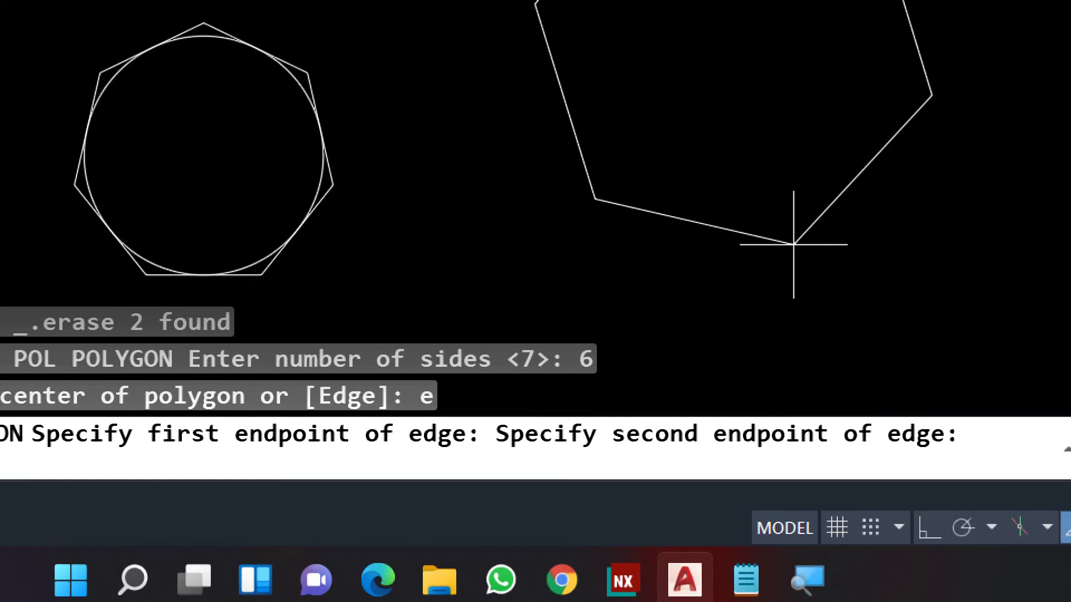
pyautogui.write('@valuev')
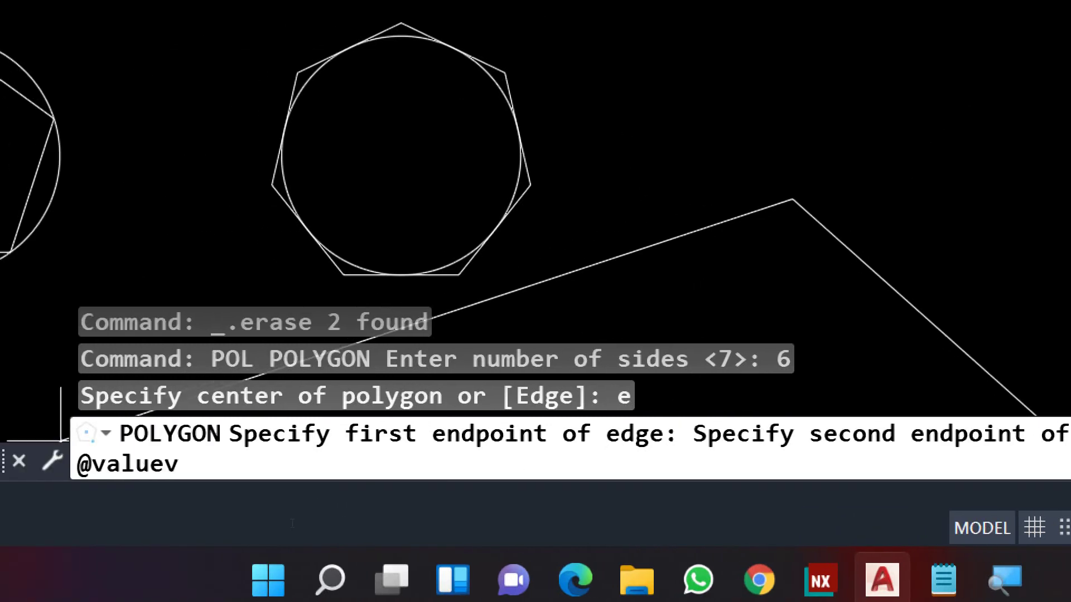
pyautogui.press('BackSpace')
pyautogui.write('<0')
pyautogui.press('BackSpace')
pyautogui.press('BackSpace')
pyautogui.press('BackSpace')
pyautogui.press('BackSpace')
pyautogui.press('BackSpace')
pyautogui.press('BackSpace')
pyautogui.press('BackSpace')
pyautogui.press('BackSpace')
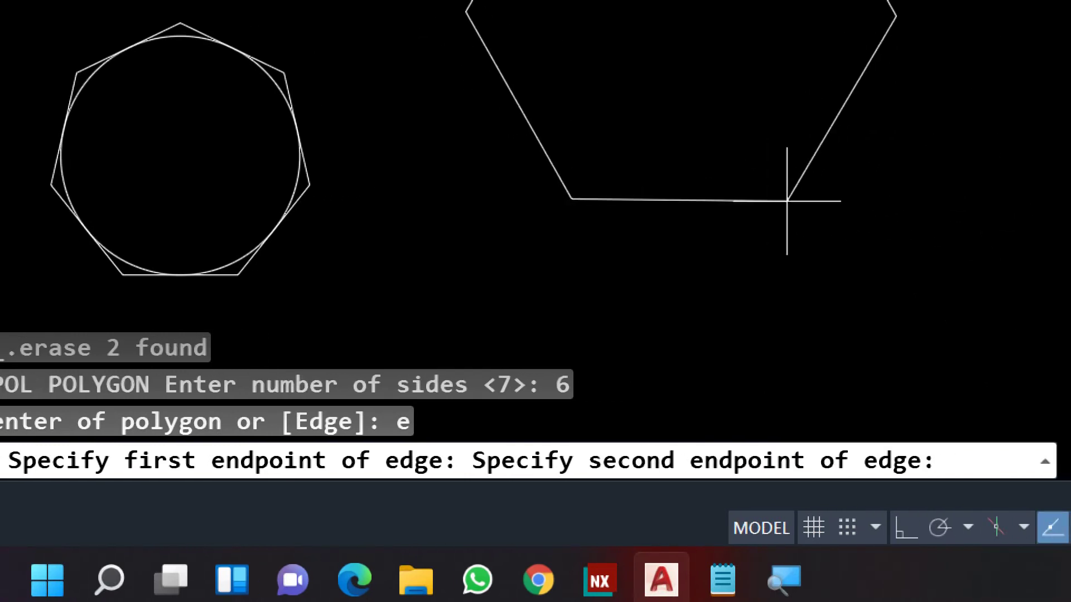
pyautogui.press('F8')
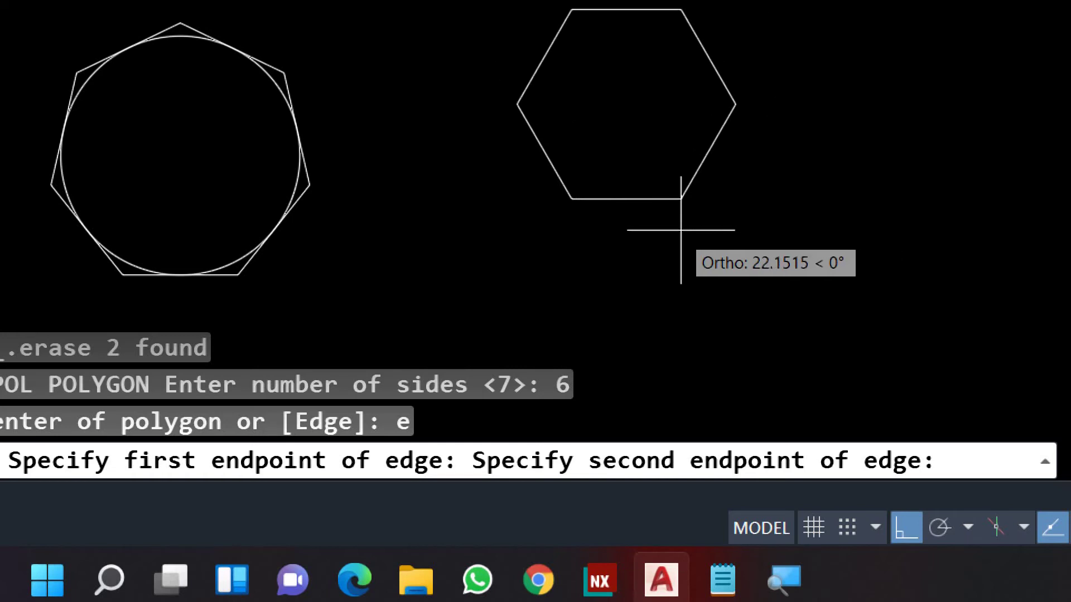
pyautogui.write('25')
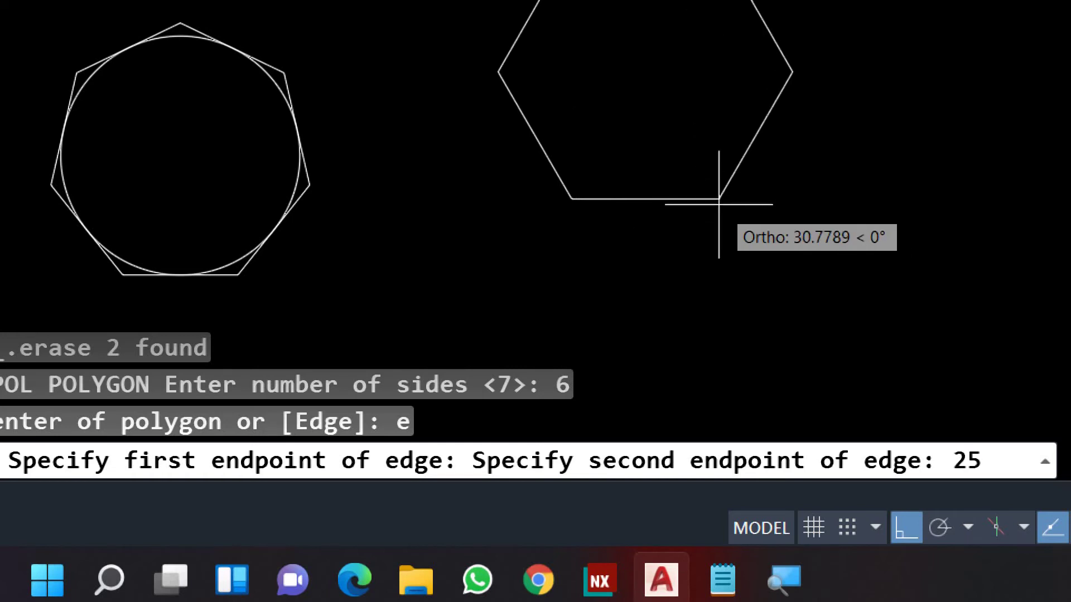
pyautogui.press('Return')
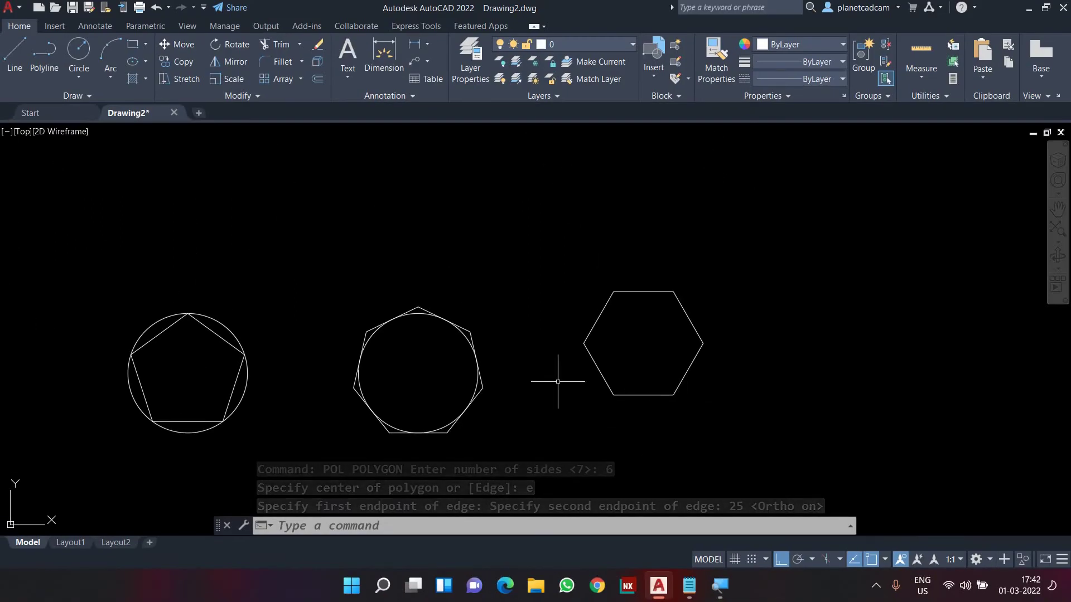
# Measure the hexagon's bottom edge with an aligned dimension, then cancel it
pyautogui.write('dal')
pyautogui.press('Return')
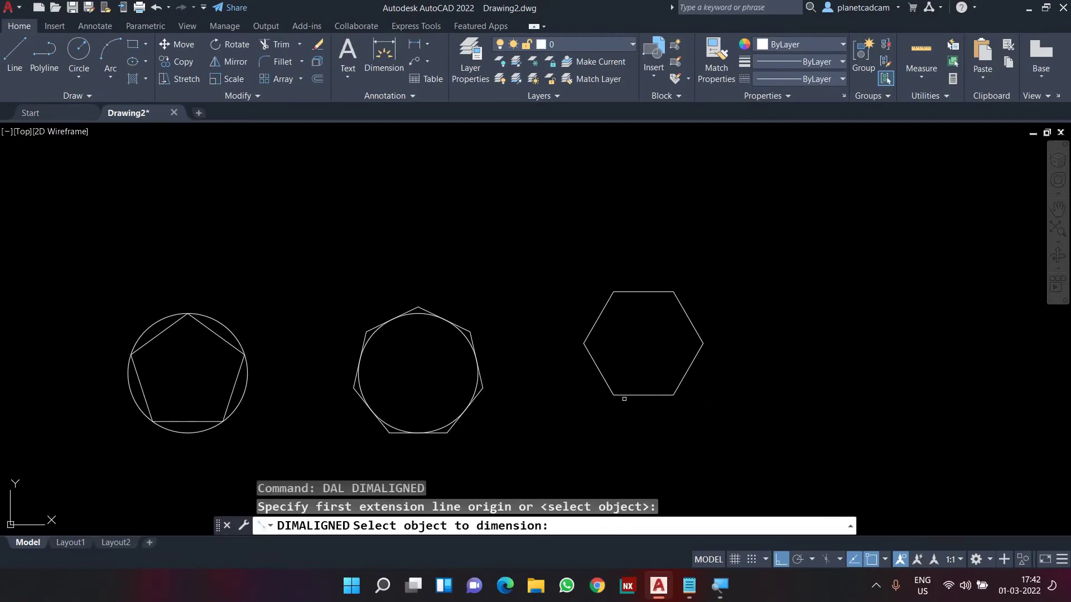
pyautogui.click(624, 397)
pyautogui.scroll(5, 630, 412)
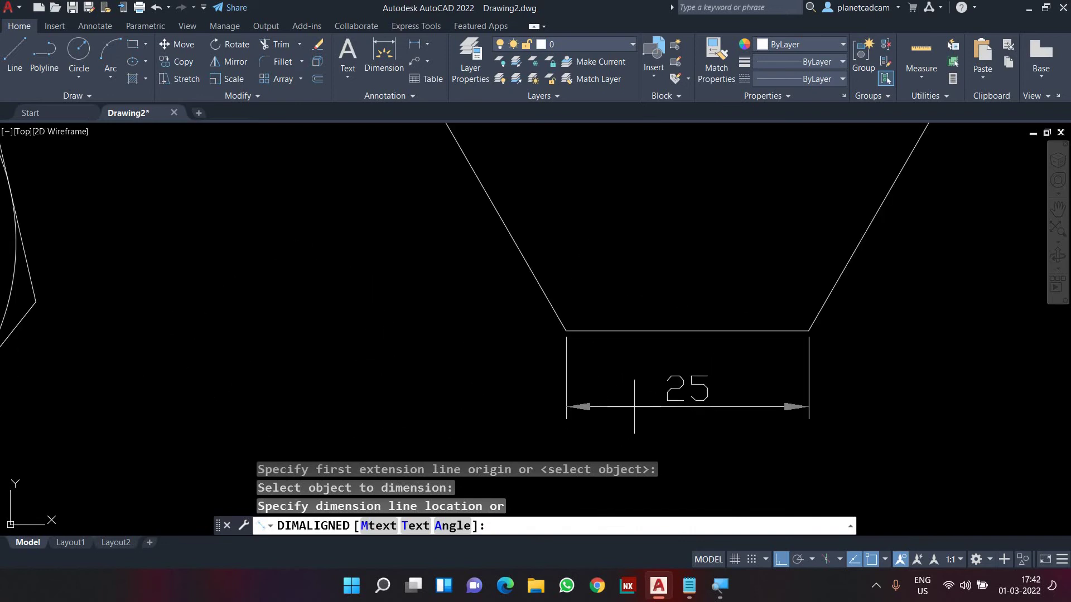
pyautogui.press('Escape')
# Recentre the polygons in view and bring the Notepad notes back up
pyautogui.scroll(-8, 634, 406)
pyautogui.scroll(2, 585, 391)
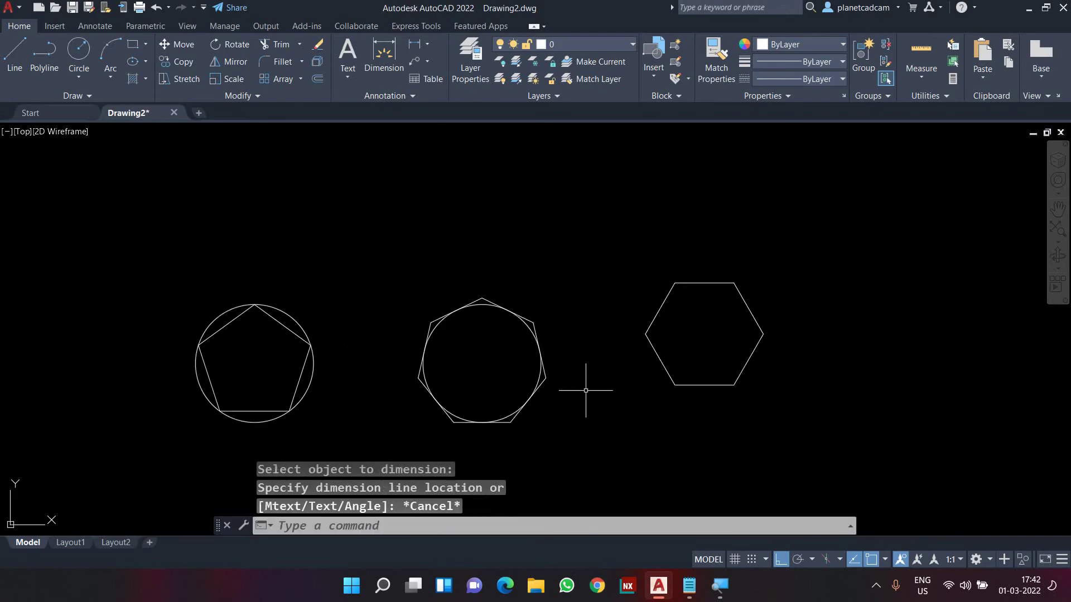
pyautogui.moveTo(585, 390); pyautogui.dragTo(627, 379, button='middle')
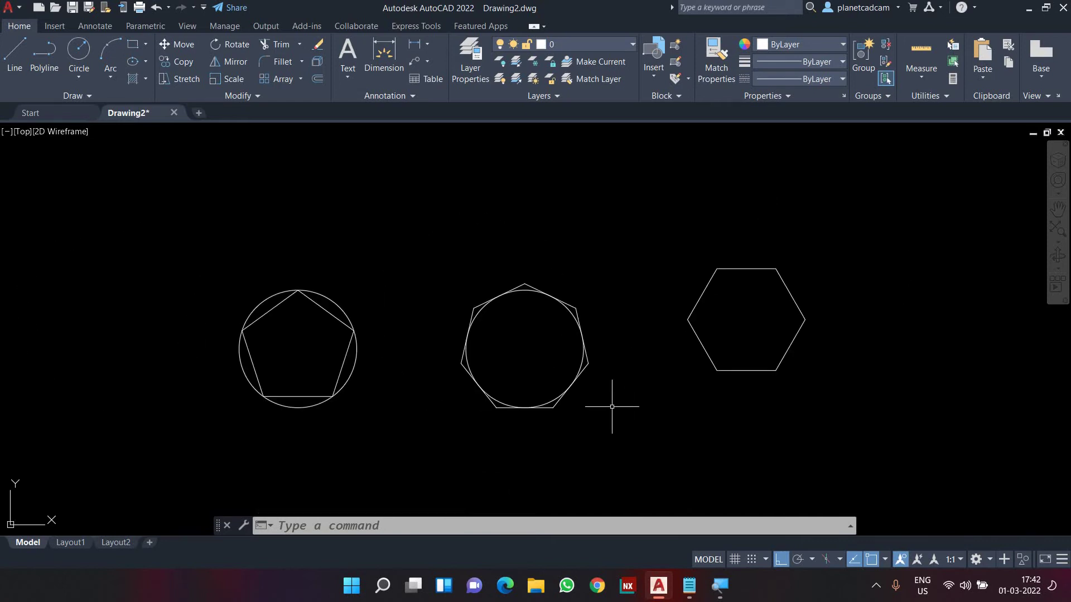
pyautogui.click(690, 585)
# Add a 'Corner Method' line below the 'Rectangle - REC enter' note in Notepad
pyautogui.doubleClick(347, 212)
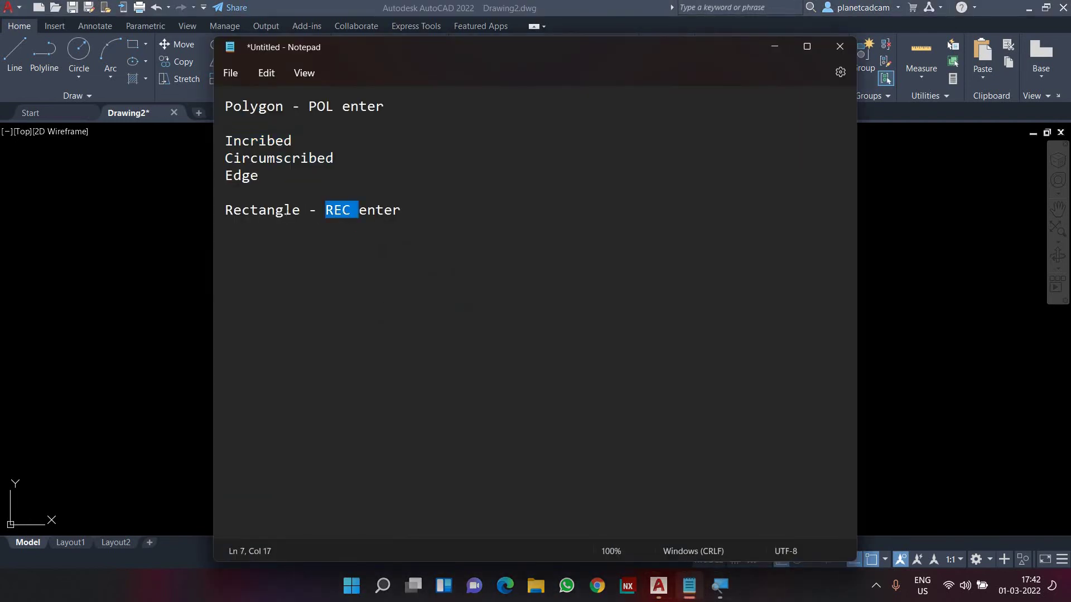
pyautogui.click(285, 215)
pyautogui.doubleClick(286, 216)
pyautogui.doubleClick(372, 212)
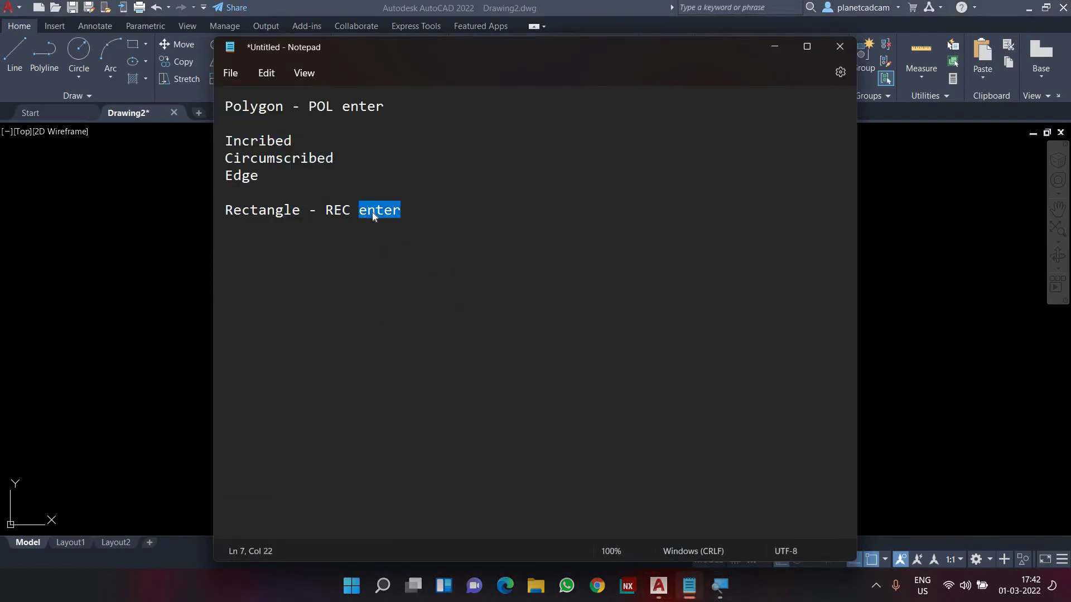
pyautogui.click(427, 212)
pyautogui.press('Return')
pyautogui.press('Return')
pyautogui.write('Corner Method')
# Add a 'Dimension Method' line beneath it, correcting the typos
pyautogui.press('Return')
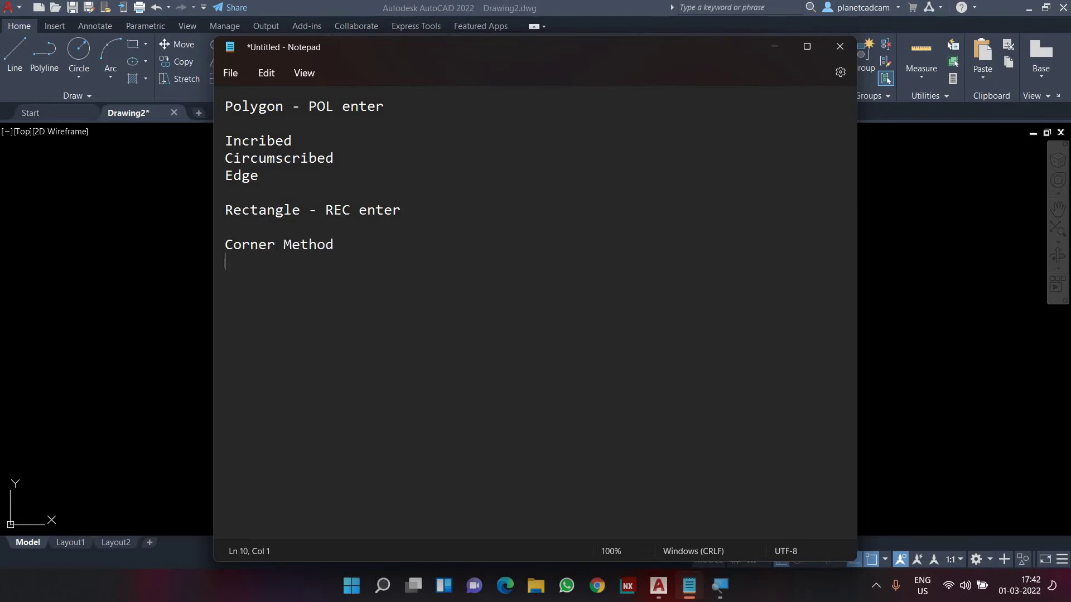
pyautogui.write('Dimension Meth')
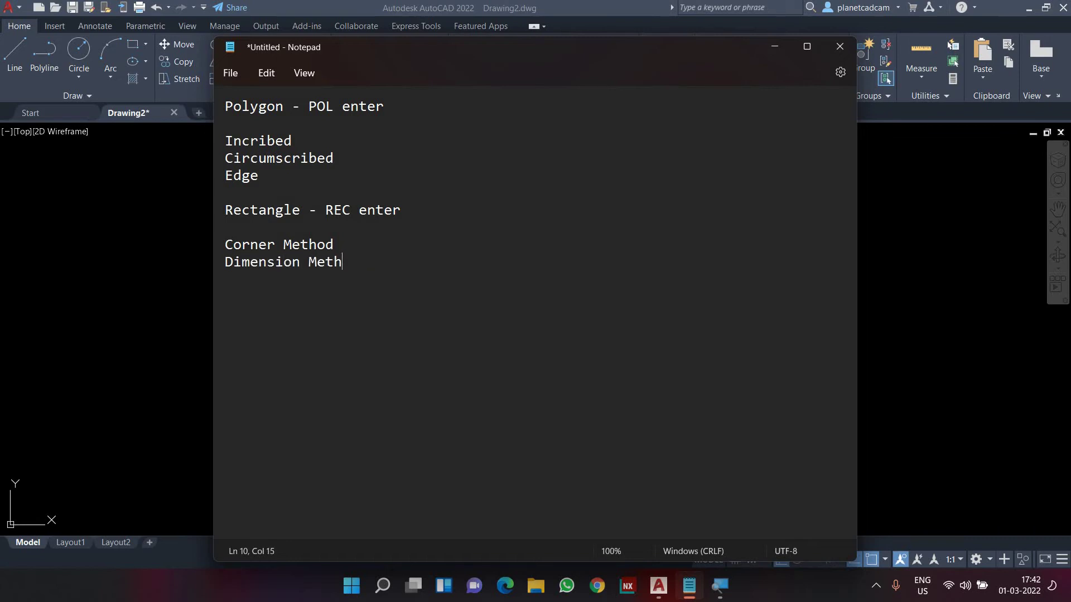
pyautogui.write('od')
pyautogui.press('Return')
# Highlight the polygon notes and the two rectangle methods, then return to AutoCAD
pyautogui.moveTo(258, 177); pyautogui.dragTo(223, 107)
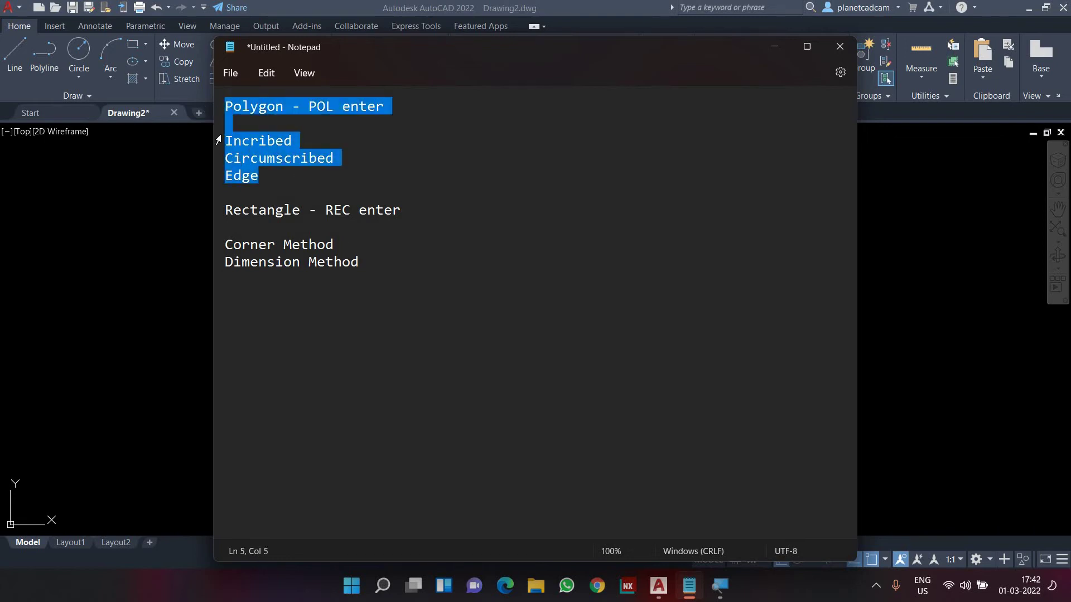
pyautogui.moveTo(234, 278); pyautogui.dragTo(226, 246)
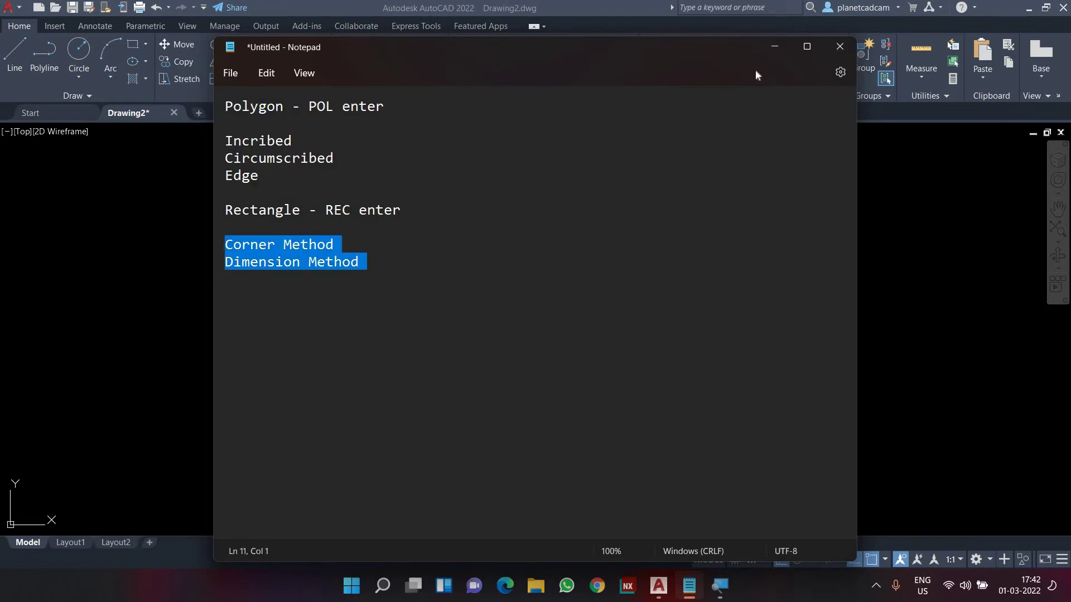
pyautogui.click(770, 50)
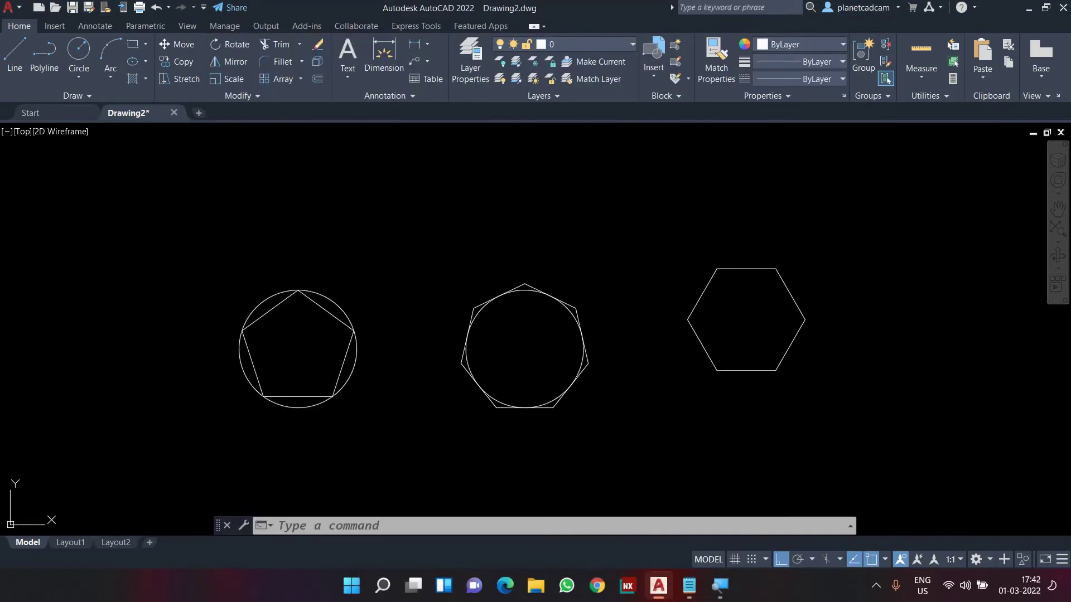
# Use REC to draw a free-size rectangle from two picked corners right of the hexagon
pyautogui.moveTo(614, 453); pyautogui.dragTo(490, 440, button='middle')
pyautogui.write('rec')
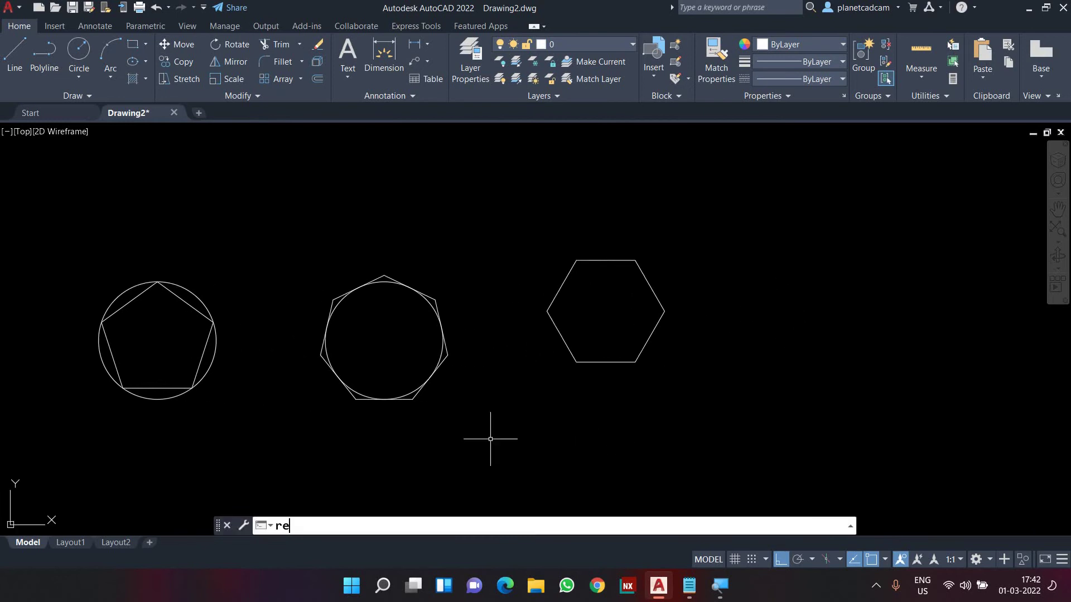
pyautogui.press('Return')
pyautogui.press('F8')
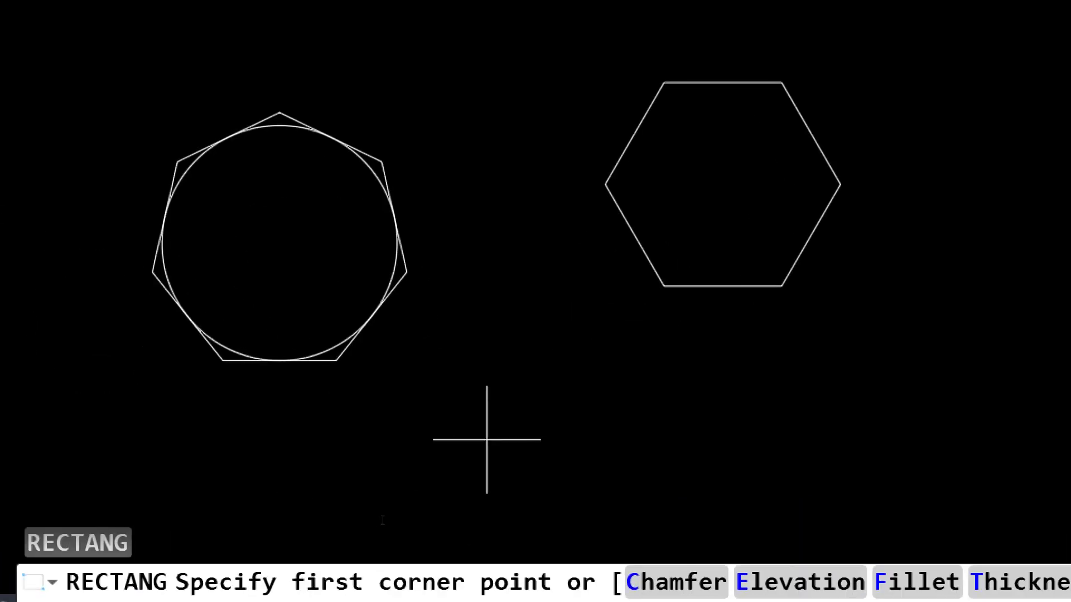
pyautogui.moveTo(826, 342)
pyautogui.mouseDown(button='middle')
pyautogui.moveTo(533, 351)
pyautogui.moveTo(153, 430)
pyautogui.mouseUp(button='middle')
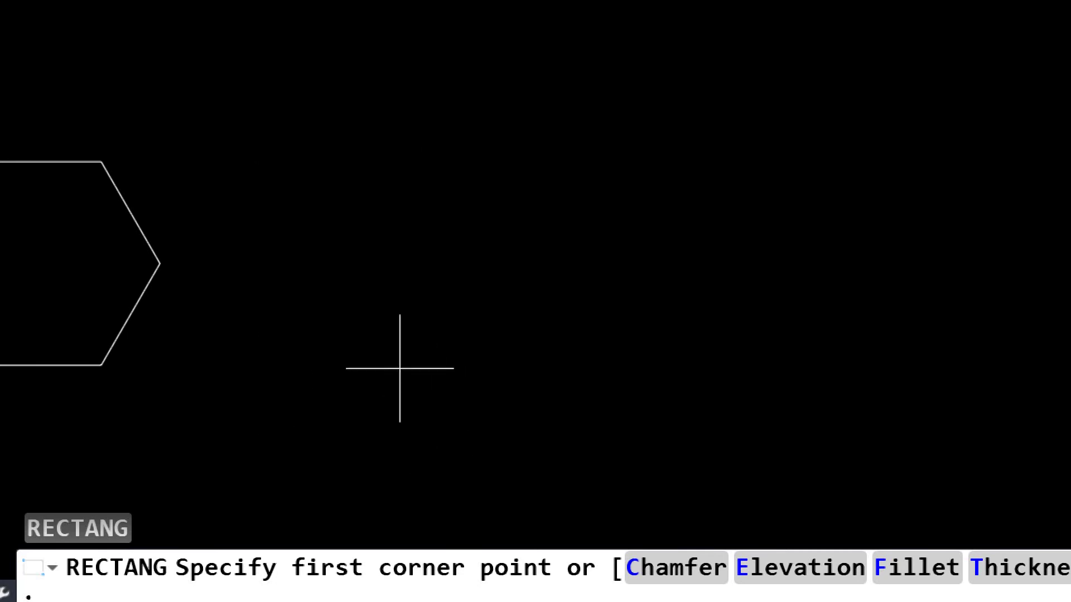
pyautogui.click(406, 286)
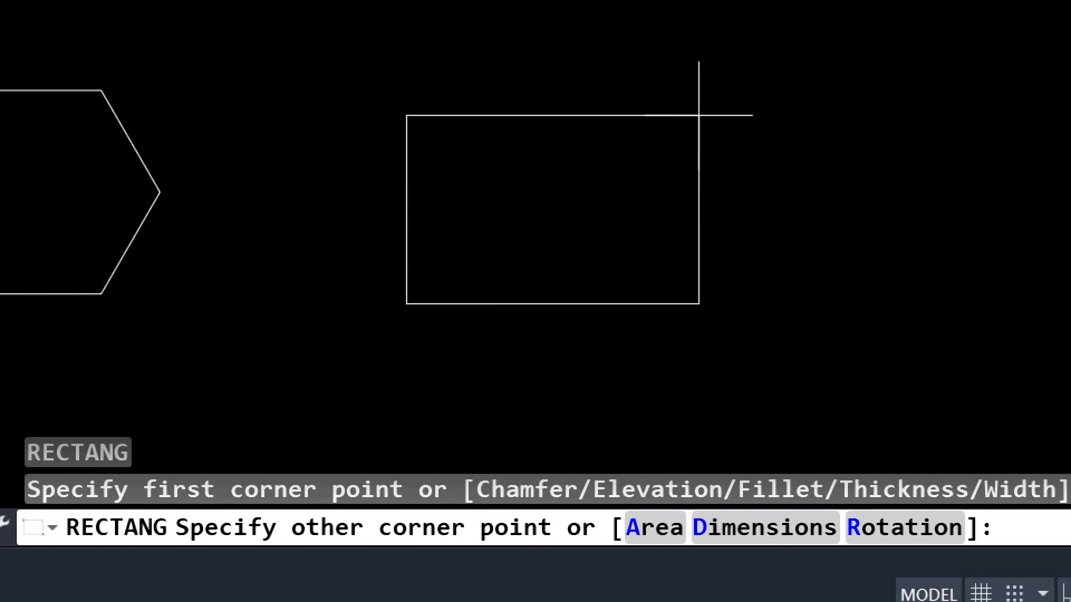
pyautogui.click(664, 116)
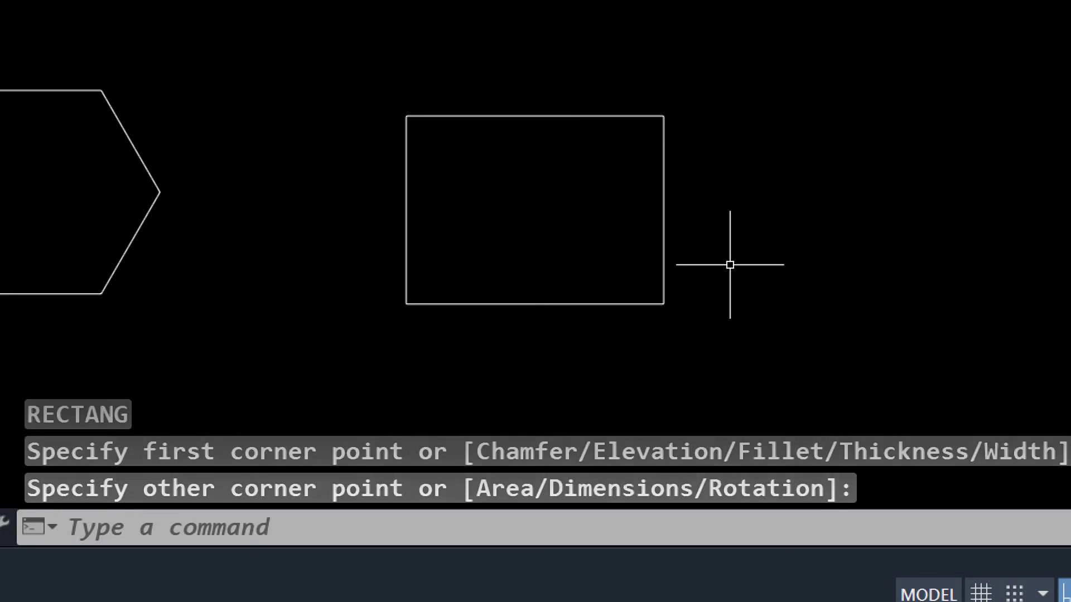
pyautogui.moveTo(729, 262)
pyautogui.mouseDown(button='middle')
pyautogui.moveTo(690, 281)
pyautogui.moveTo(637, 272)
pyautogui.mouseUp(button='middle')
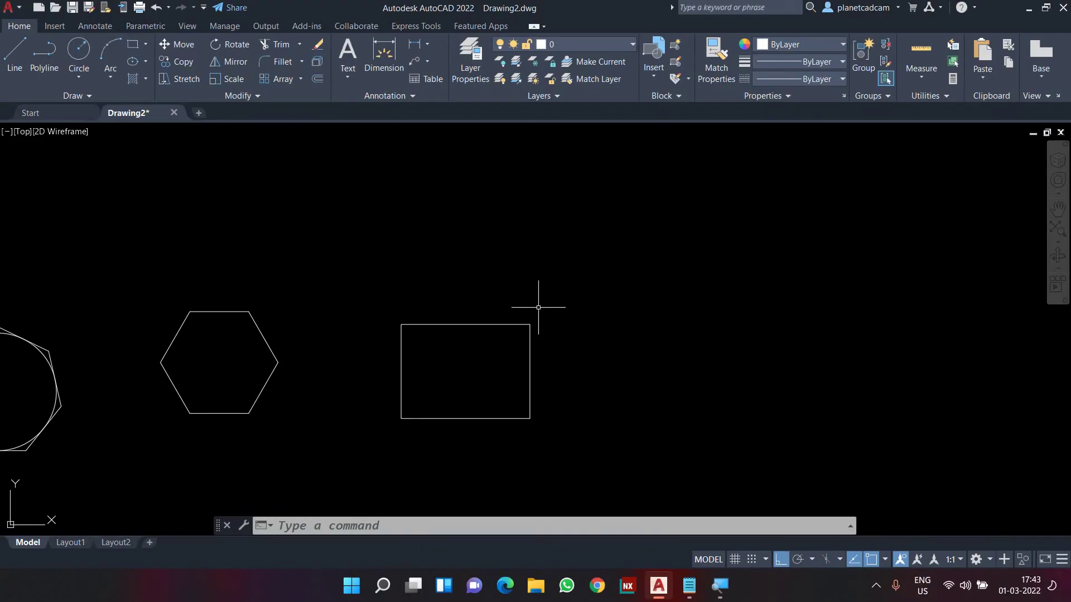
pyautogui.moveTo(538, 307); pyautogui.dragTo(578, 272, button='middle')
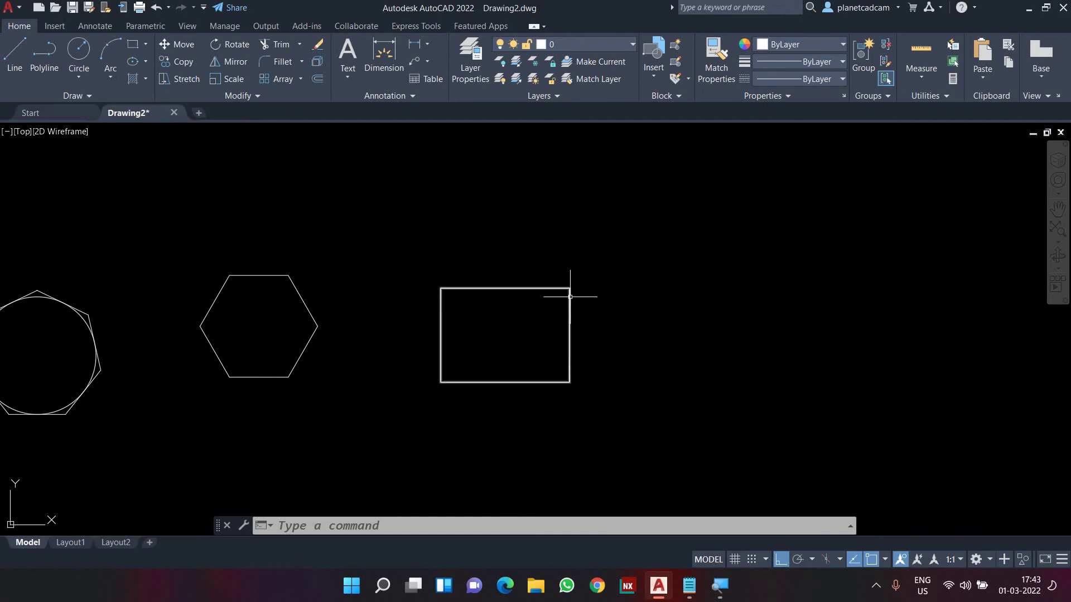
pyautogui.moveTo(638, 315); pyautogui.dragTo(567, 324, button='middle')
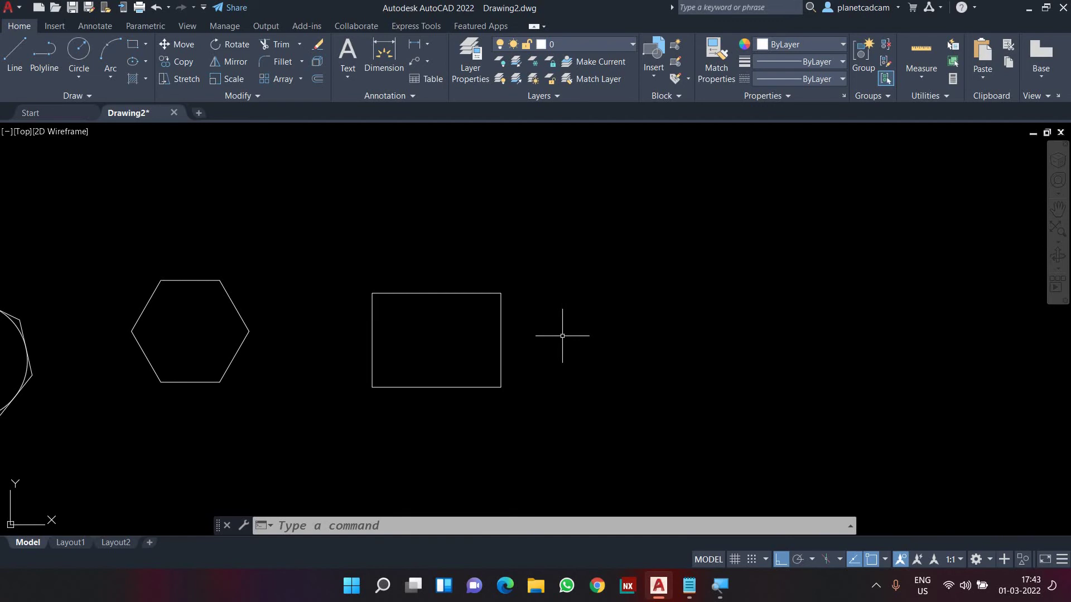
# Draw a 50 by 30 rectangle with the Dimensions option, level with the first rectangle's bottom
pyautogui.write('rec')
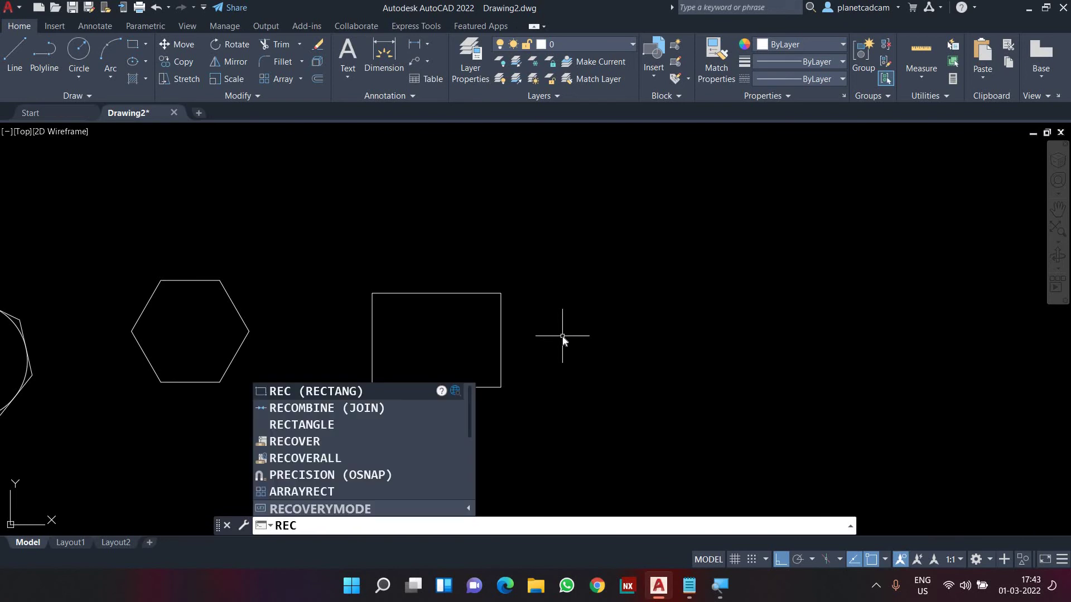
pyautogui.write('+')
pyautogui.press('BackSpace')
pyautogui.press('Return')
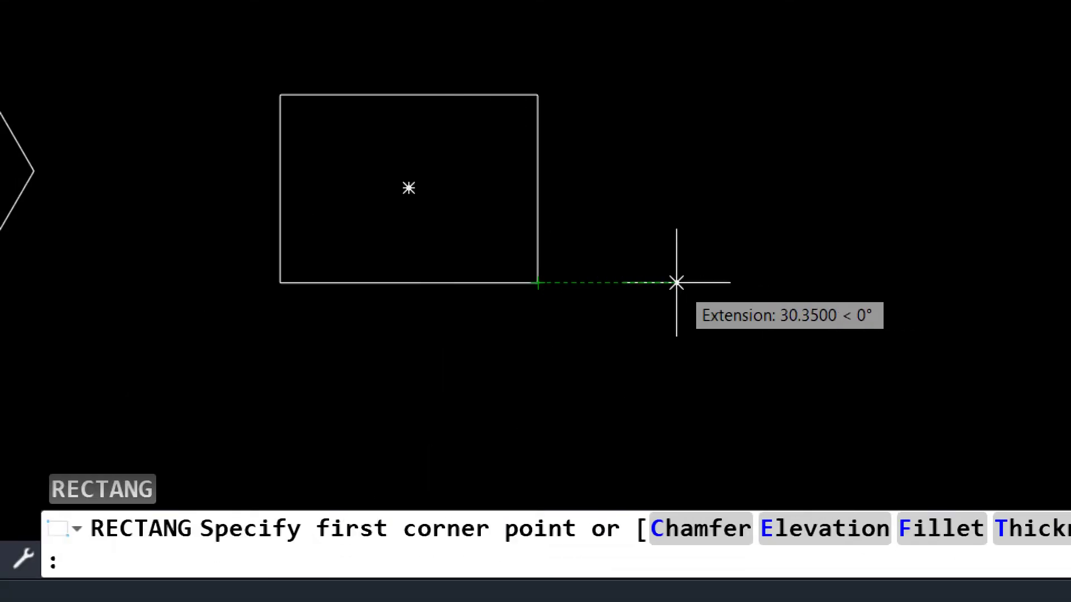
pyautogui.click(728, 283)
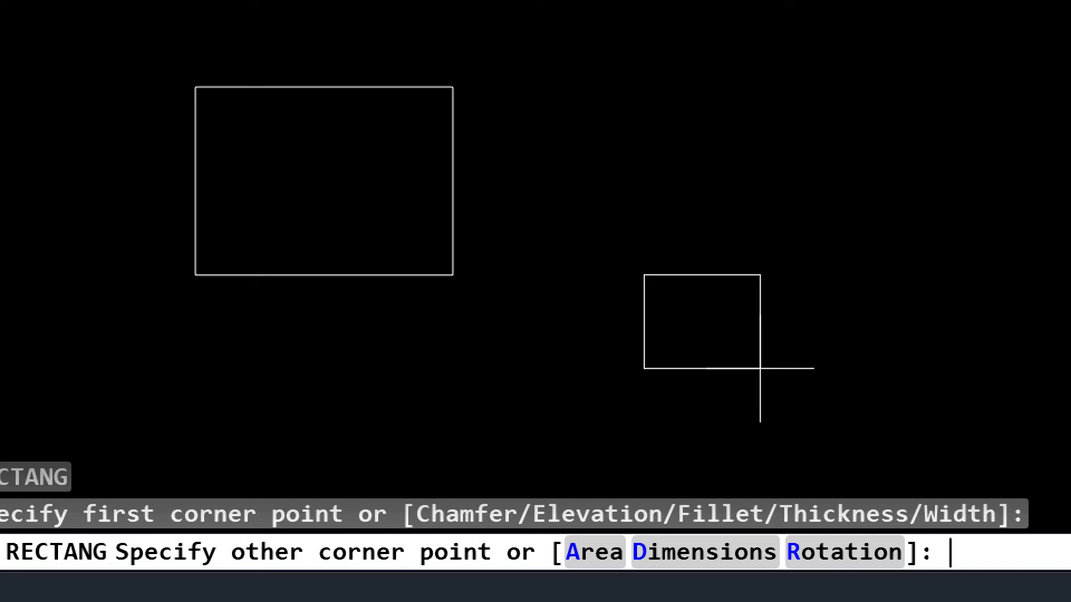
pyautogui.press('Return')
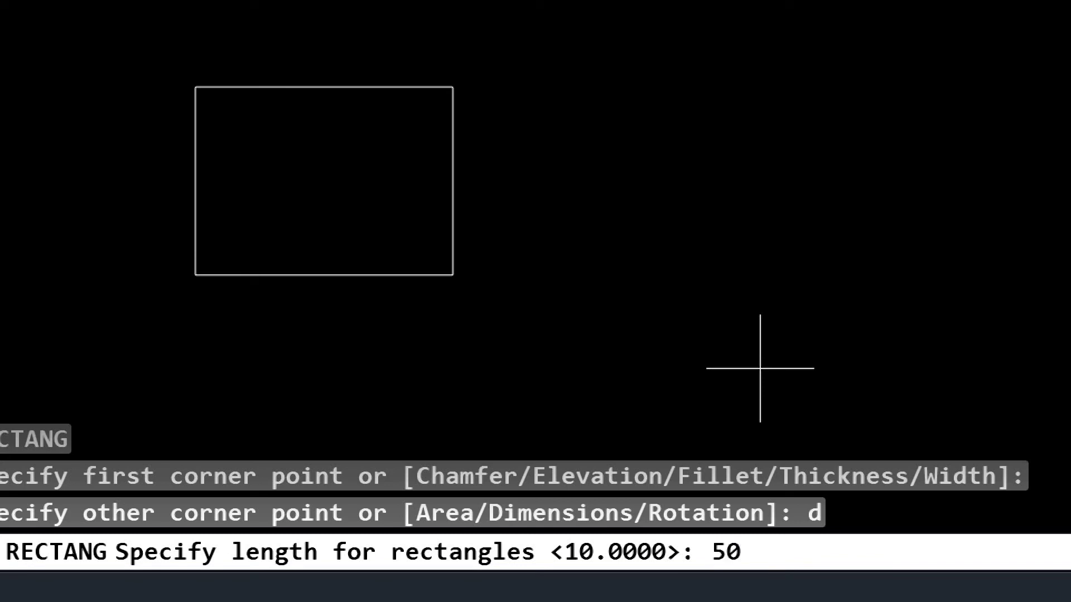
pyautogui.press('Return')
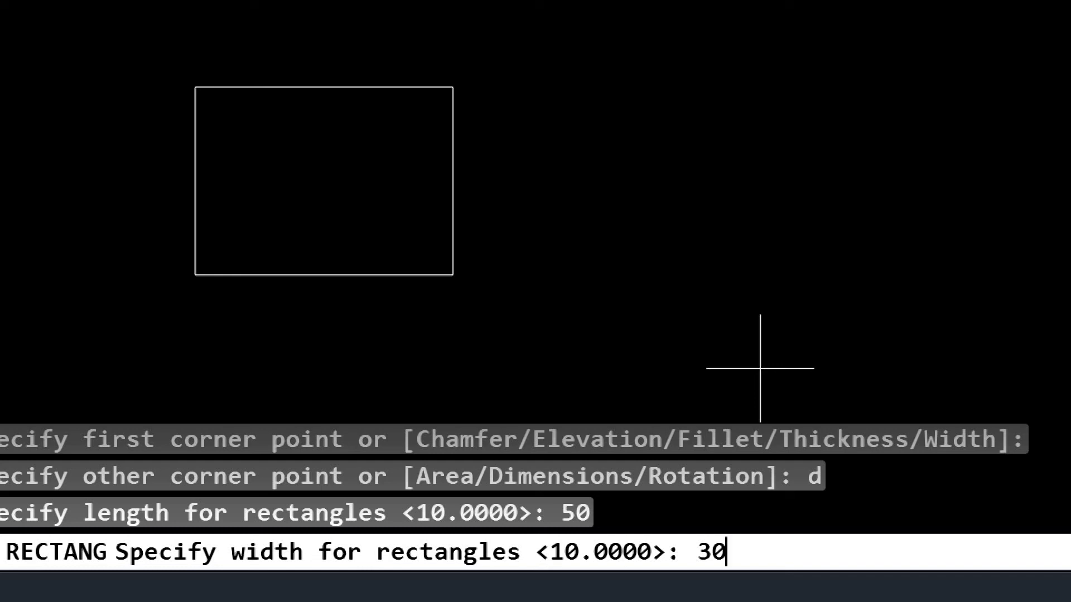
pyautogui.press('Return')
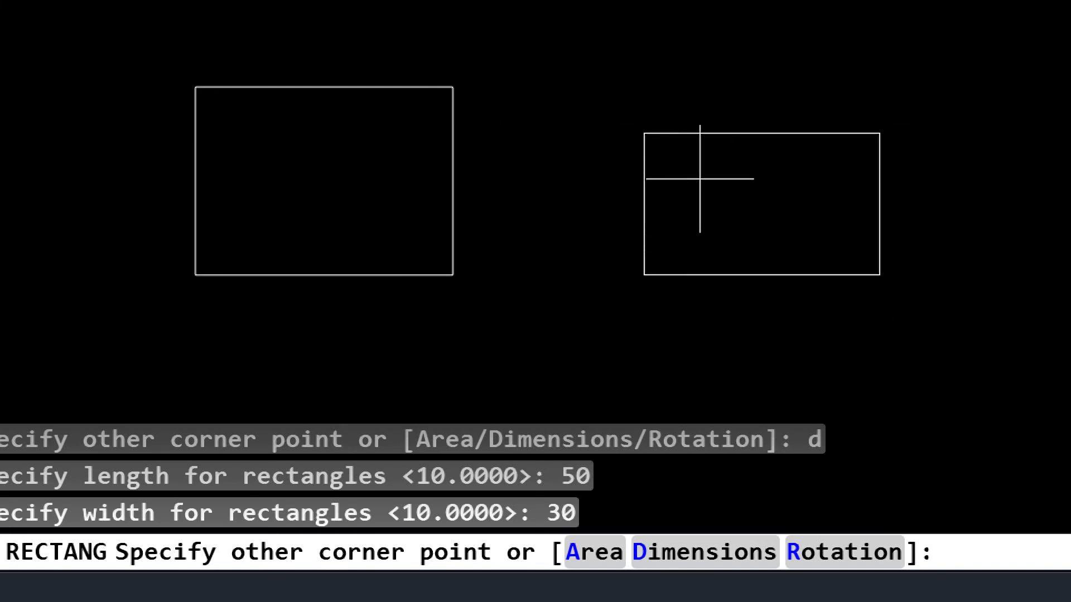
pyautogui.click(789, 191)
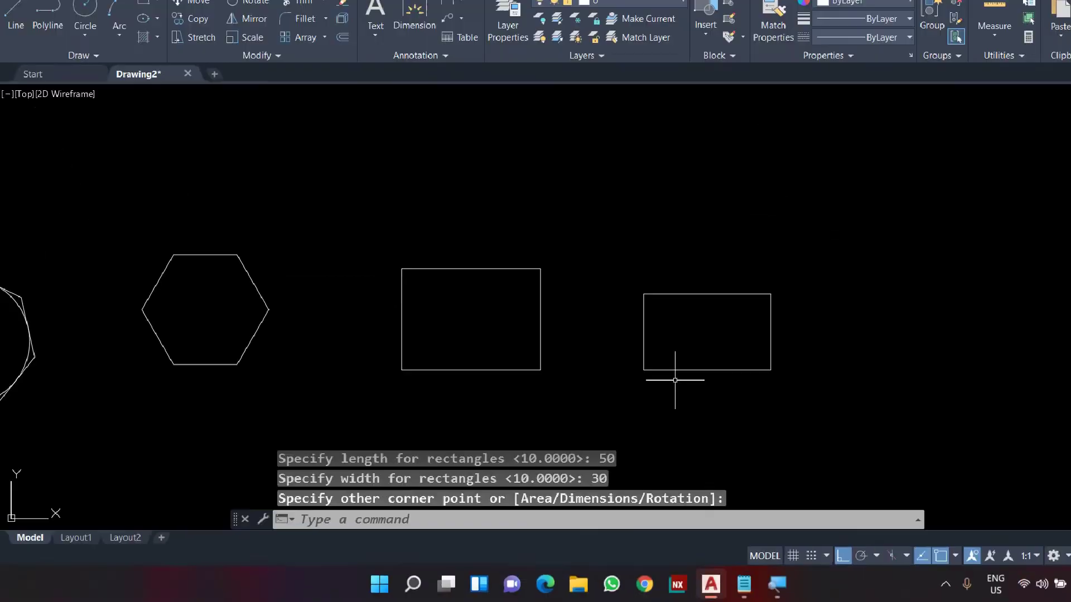
pyautogui.moveTo(504, 401); pyautogui.dragTo(558, 394, button='middle')
# Add a 50 dimension along the new rectangle's bottom edge using DAL
pyautogui.write('da')
pyautogui.scroll(2, 559, 394)
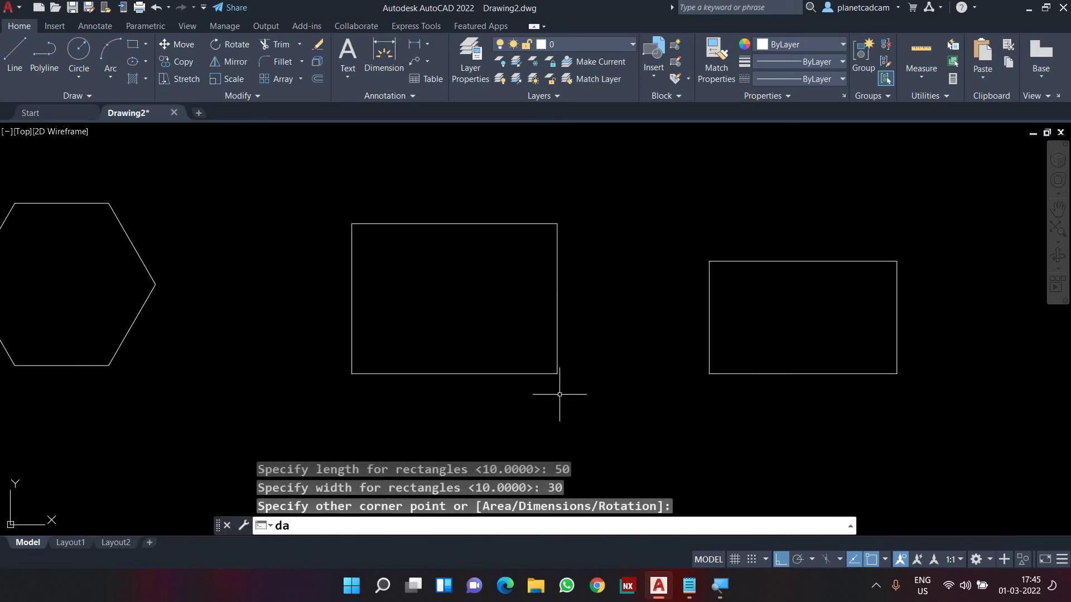
pyautogui.write('l')
pyautogui.press('Return')
# Add a 30 dimension beside the right edge and zoom to show all shapes
pyautogui.press('Return')
pyautogui.click(735, 373)
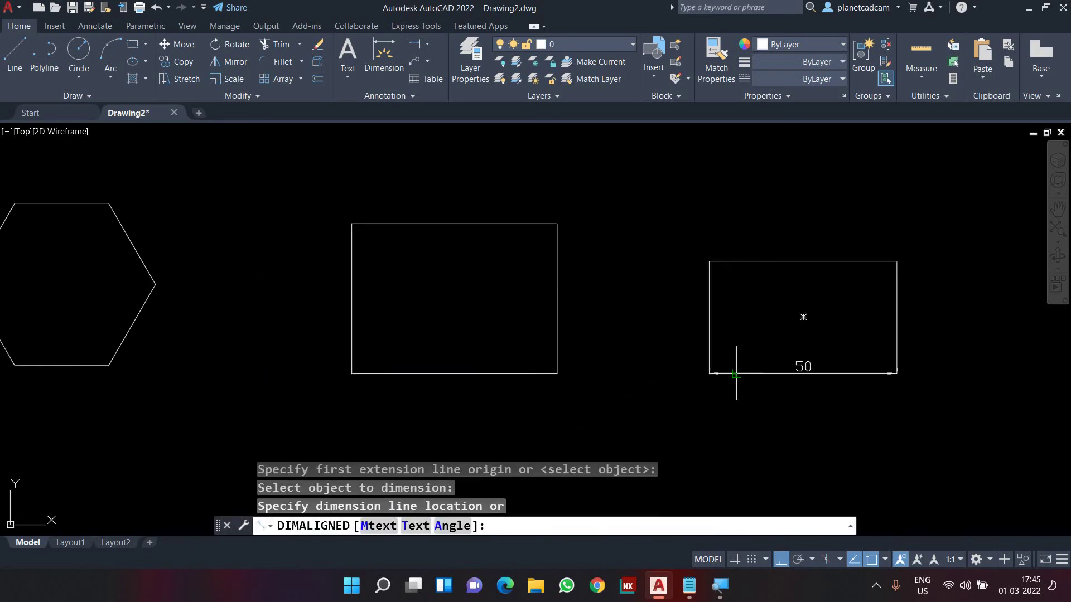
pyautogui.click(736, 395)
pyautogui.press('Return')
pyautogui.press('Return')
pyautogui.click(896, 351)
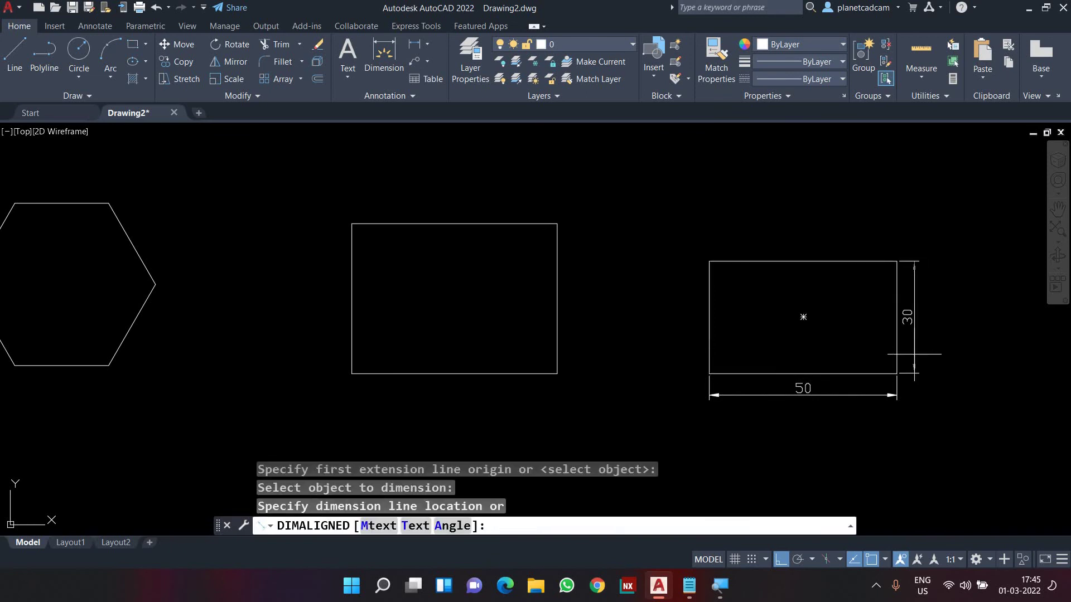
pyautogui.click(919, 363)
pyautogui.moveTo(588, 336); pyautogui.dragTo(607, 354, button='middle')
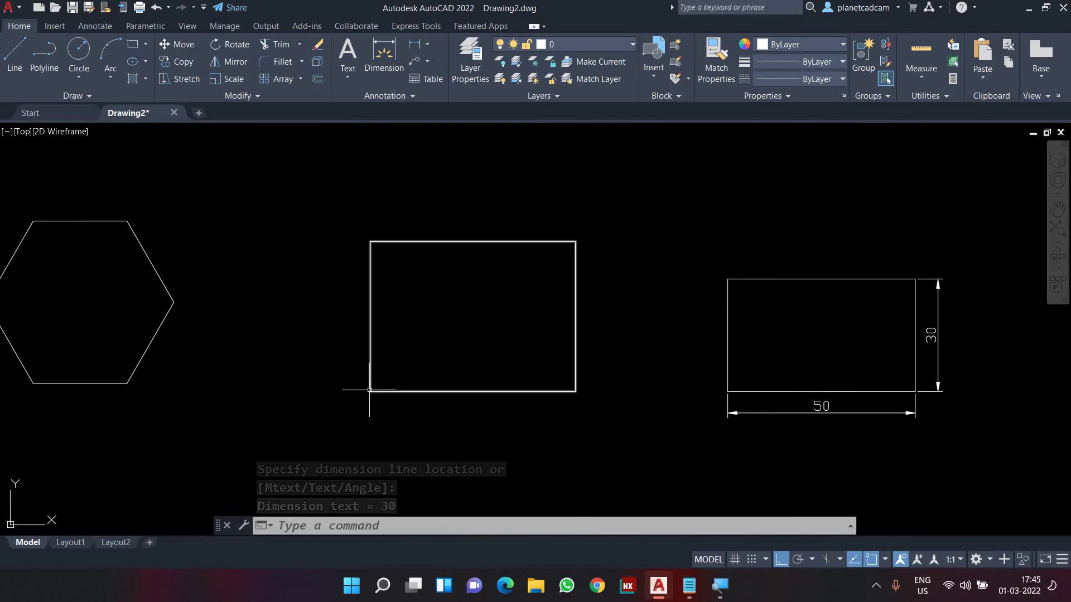
pyautogui.scroll(-2, 612, 293)
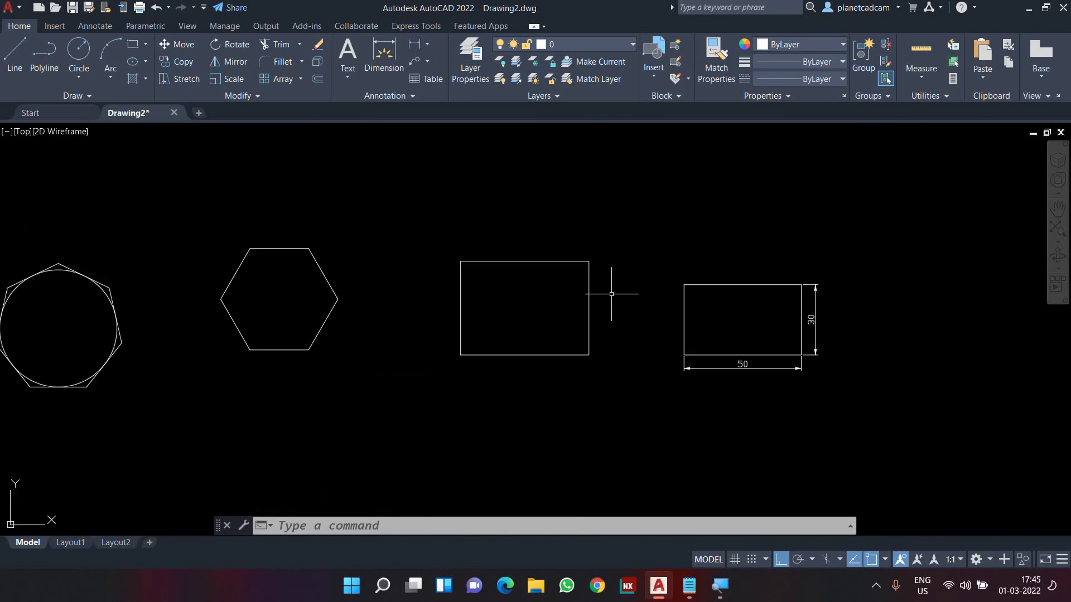
pyautogui.scroll(2, 610, 295)
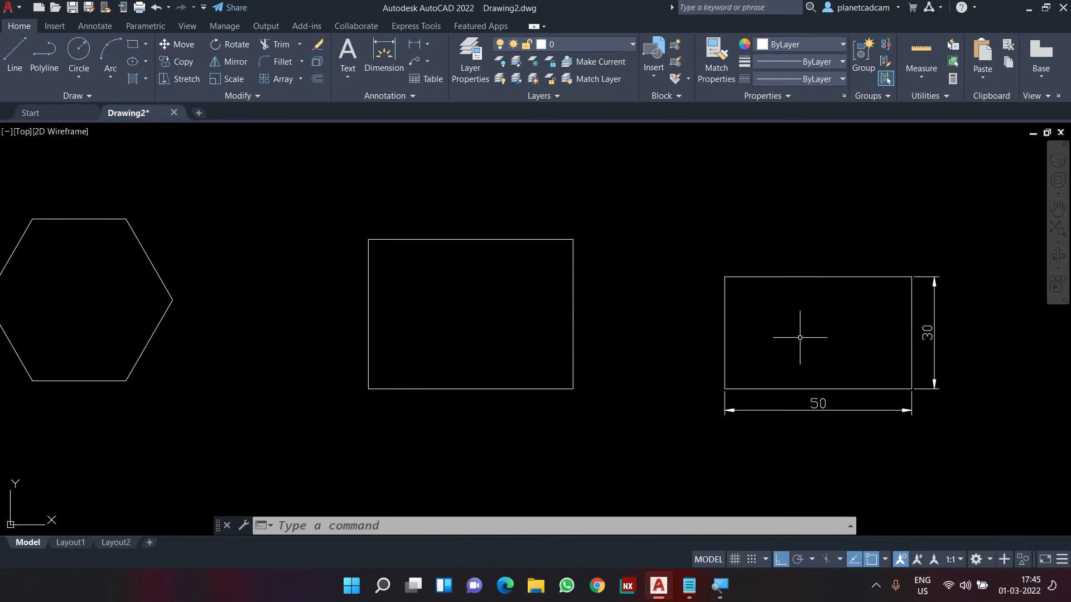
pyautogui.middleClick(798, 338)
pyautogui.middleClick(799, 337)
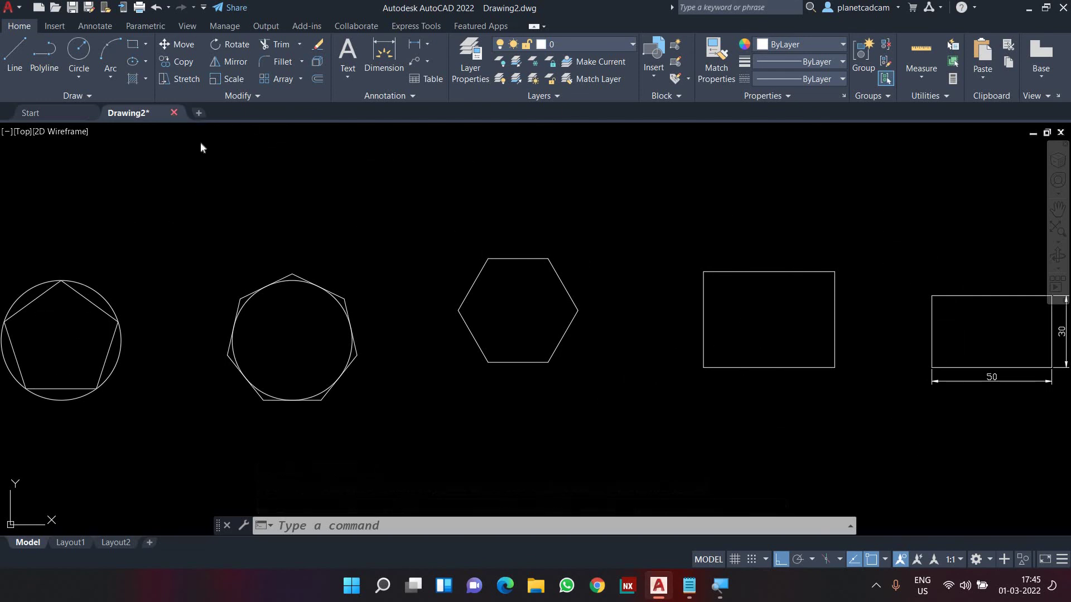
# Close Drawing2 without saving, open Practice Drawings.dwg, and pan to the dimensioned stepped plate
pyautogui.click(174, 113)
pyautogui.click(539, 323)
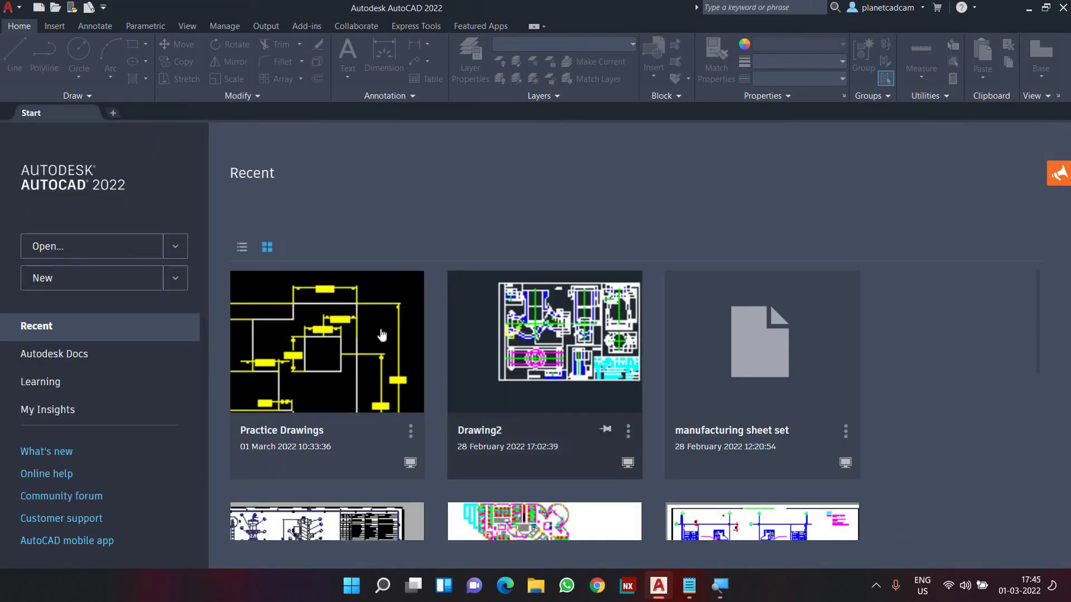
pyautogui.click(382, 335)
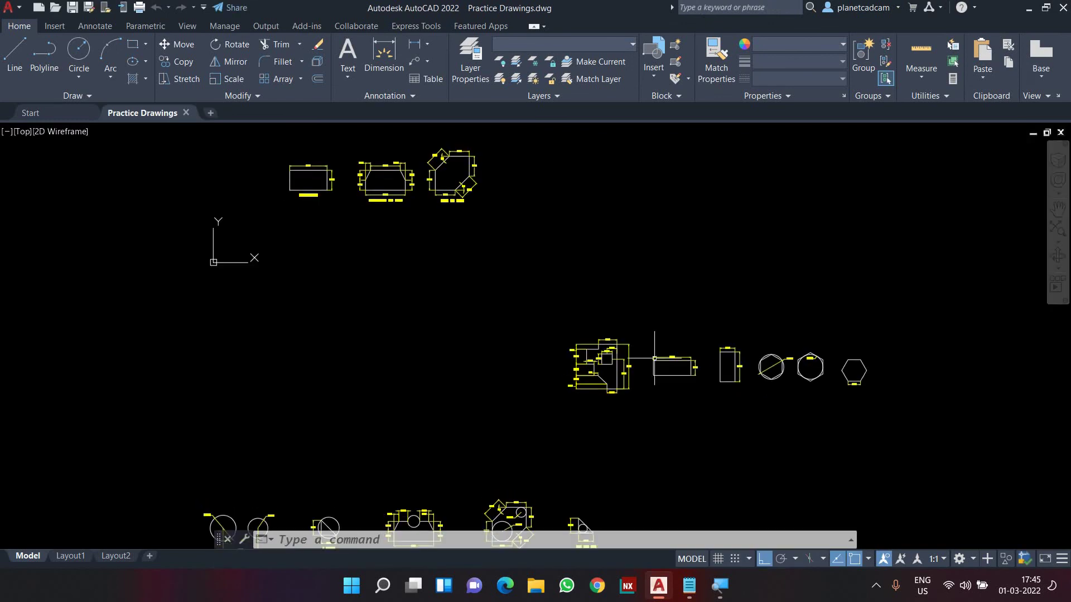
pyautogui.scroll(6, 526, 342)
pyautogui.scroll(2, 526, 342)
pyautogui.moveTo(526, 341)
pyautogui.mouseDown(button='middle')
pyautogui.moveTo(560, 340)
pyautogui.moveTo(557, 329)
pyautogui.moveTo(547, 349)
pyautogui.moveTo(275, 336)
pyautogui.moveTo(321, 329)
pyautogui.mouseUp(button='middle')
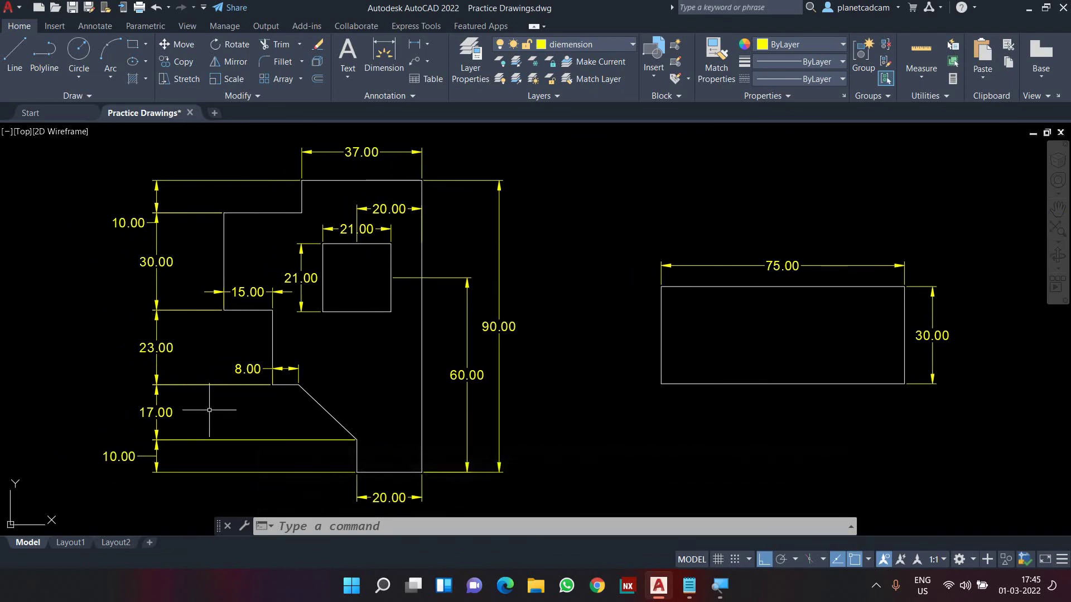
pyautogui.moveTo(366, 386); pyautogui.dragTo(534, 379, button='middle')
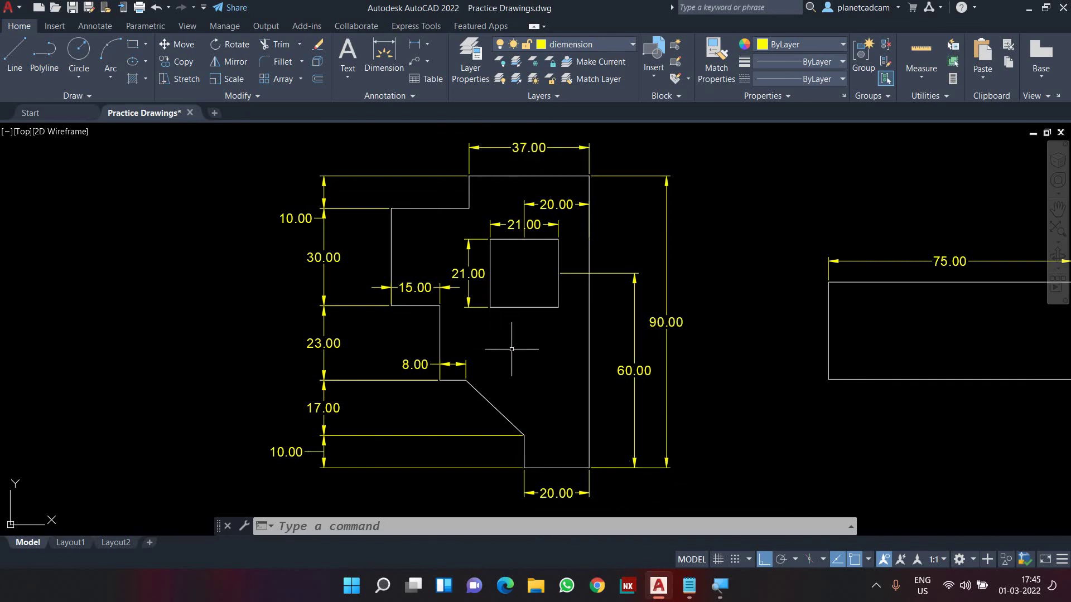
pyautogui.moveTo(757, 378); pyautogui.dragTo(467, 389, button='middle')
pyautogui.scroll(2, 707, 342)
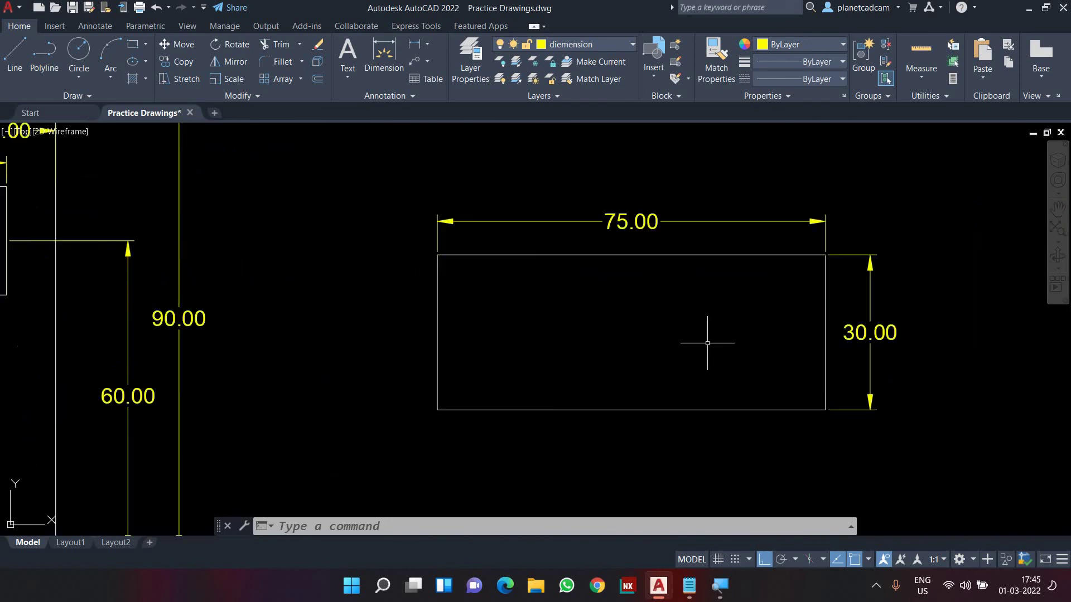
pyautogui.moveTo(708, 342); pyautogui.dragTo(694, 370, button='middle')
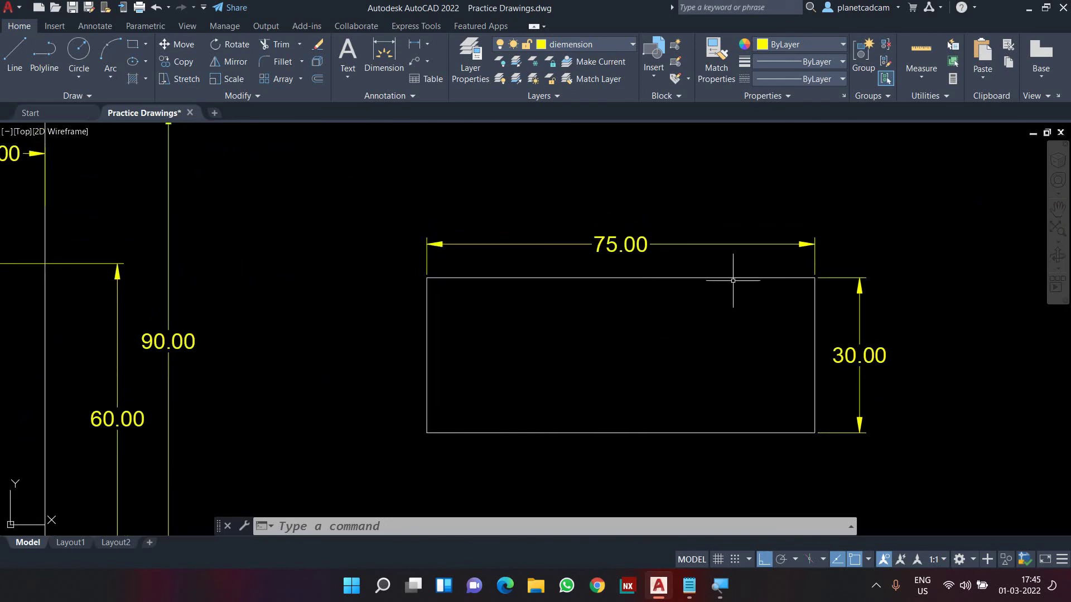
pyautogui.scroll(-2, 741, 397)
pyautogui.moveTo(848, 384); pyautogui.dragTo(505, 366, button='middle')
pyautogui.scroll(3, 705, 298)
pyautogui.scroll(-3, 693, 287)
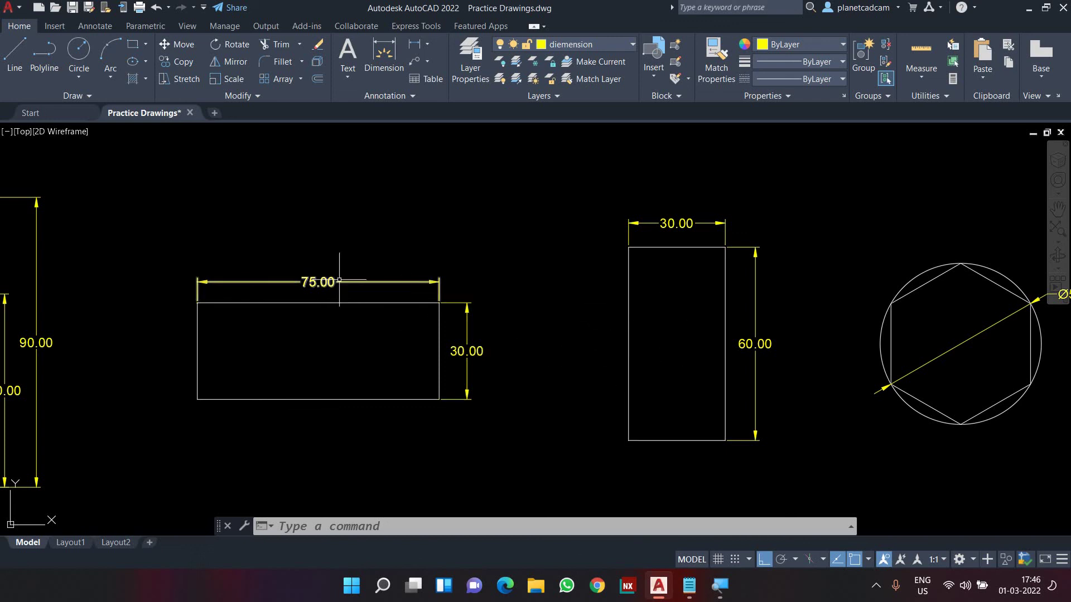
pyautogui.scroll(2, 479, 351)
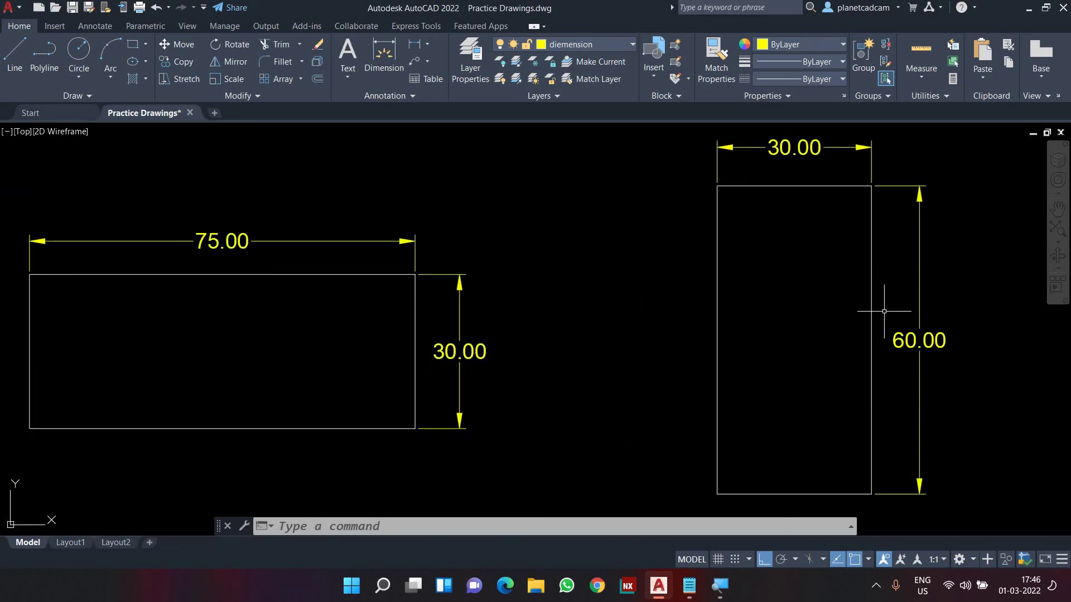
pyautogui.scroll(-1, 825, 323)
pyautogui.moveTo(968, 376); pyautogui.dragTo(549, 366, button='middle')
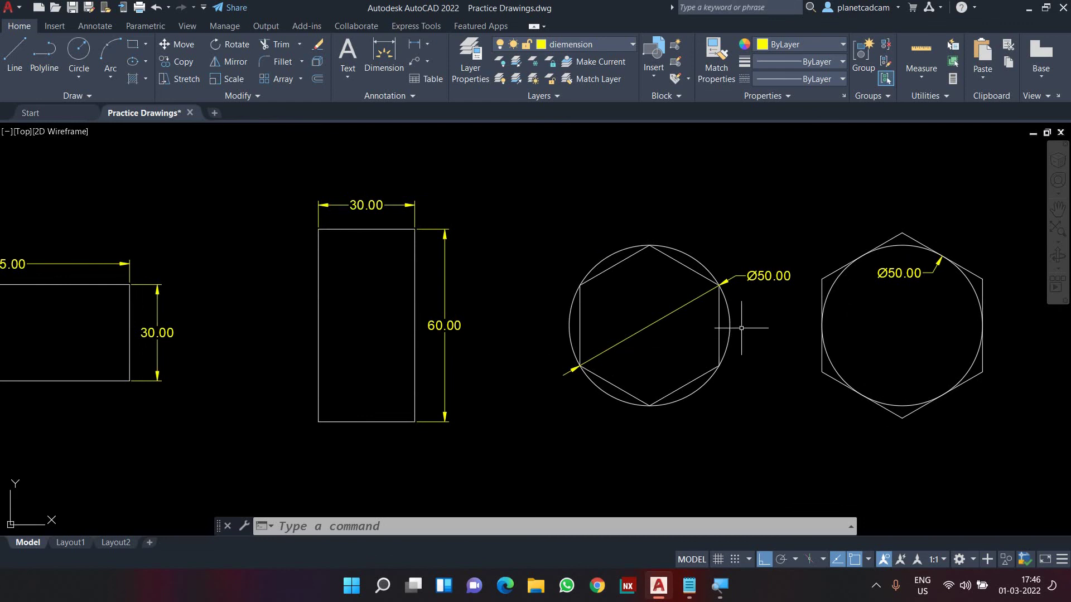
pyautogui.scroll(2, 741, 328)
pyautogui.moveTo(746, 323); pyautogui.dragTo(661, 340, button='middle')
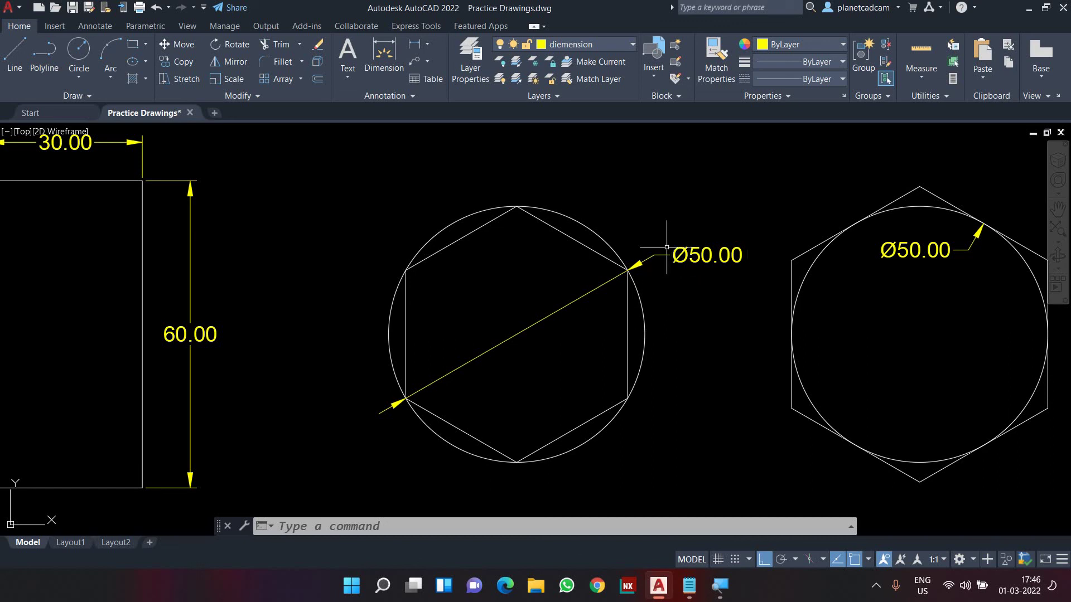
pyautogui.moveTo(714, 292); pyautogui.dragTo(623, 297, button='middle')
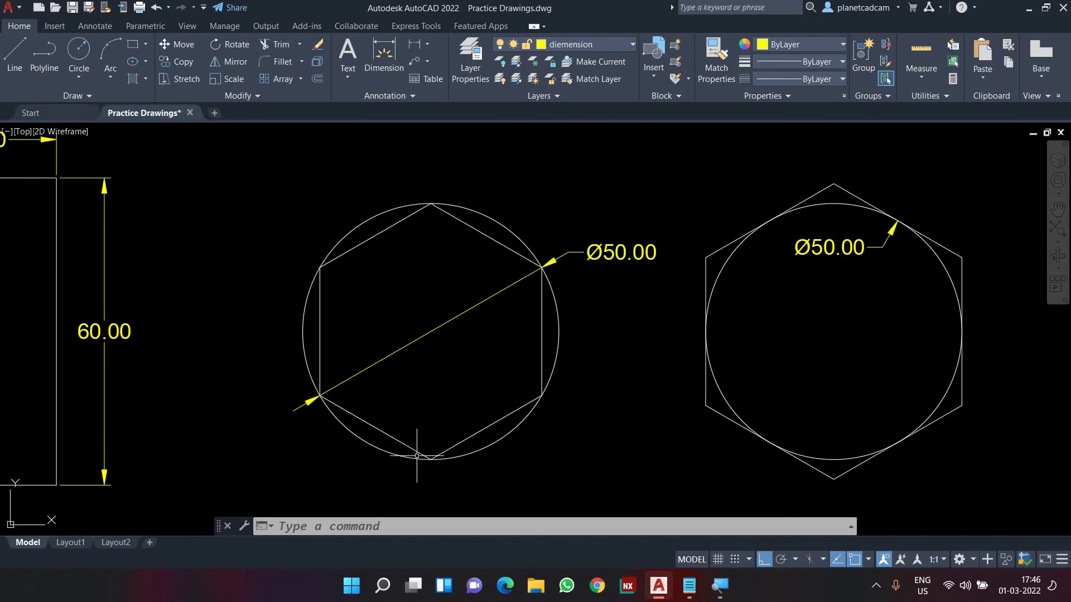
pyautogui.scroll(-2, 822, 424)
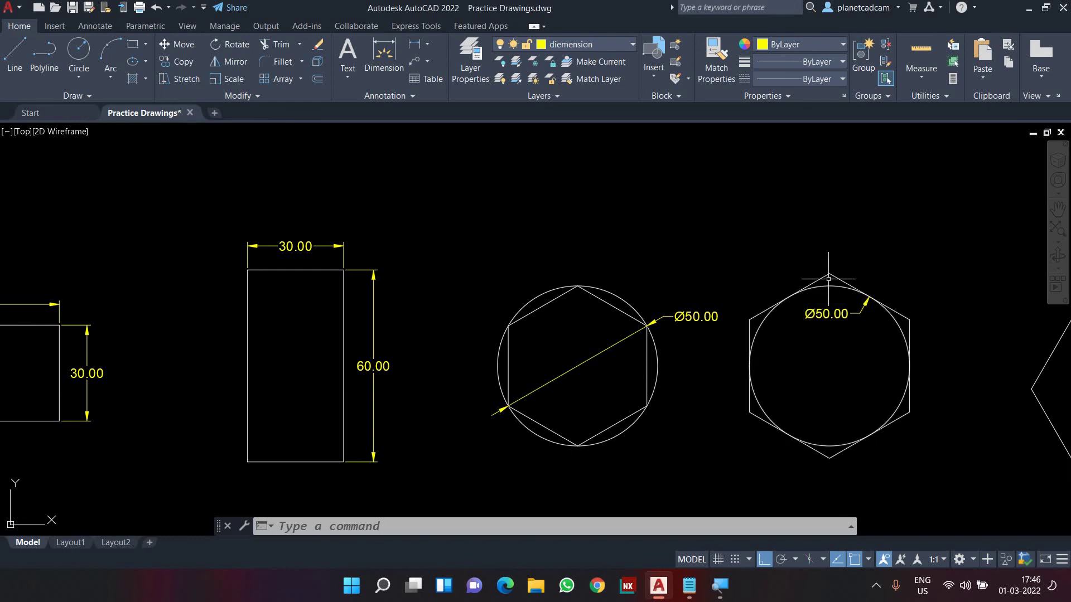
pyautogui.scroll(4, 789, 354)
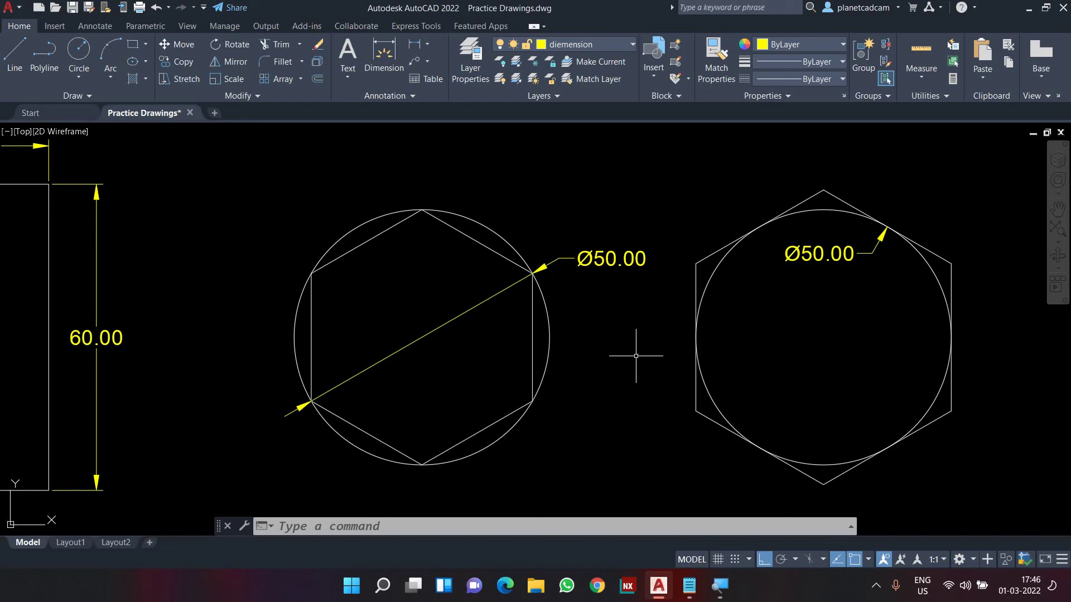
pyautogui.scroll(-2, 636, 355)
pyautogui.moveTo(801, 405); pyautogui.dragTo(512, 375, button='middle')
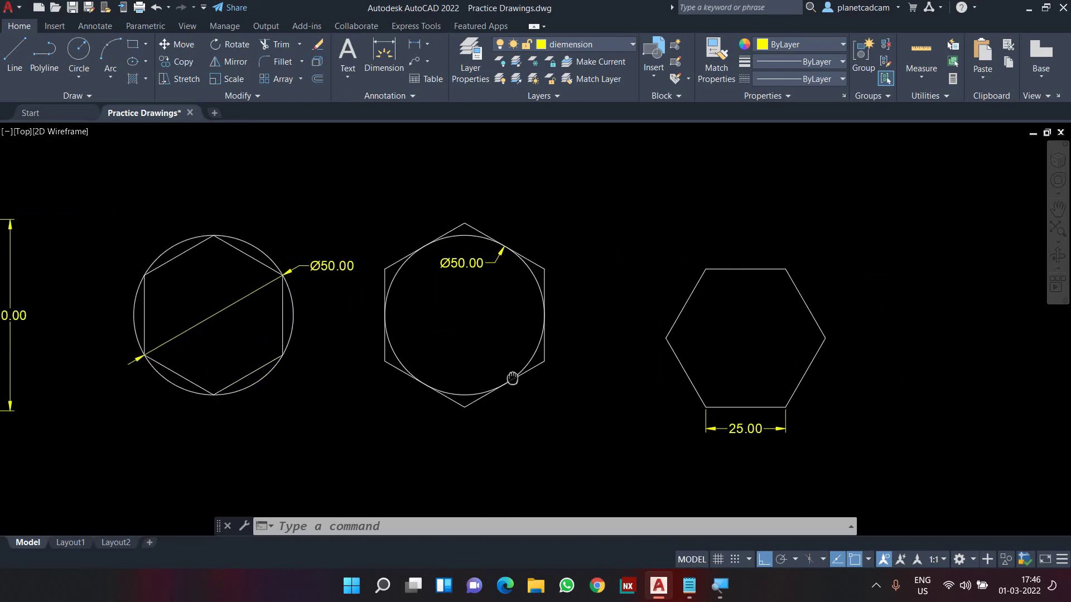
pyautogui.scroll(3, 747, 364)
pyautogui.moveTo(748, 370); pyautogui.dragTo(722, 372, button='middle')
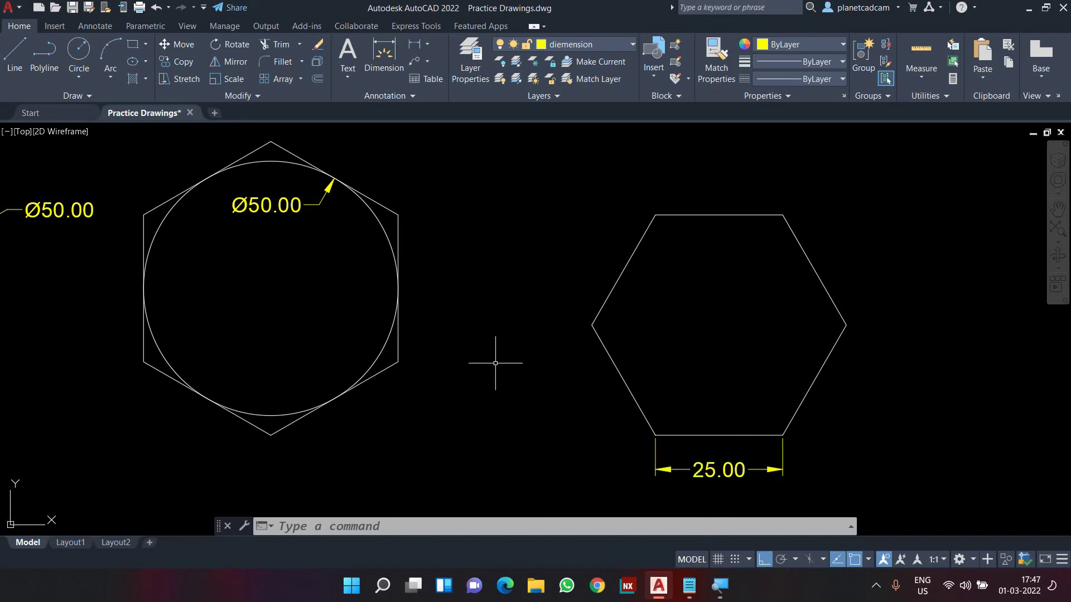
pyautogui.moveTo(496, 363); pyautogui.dragTo(881, 394, button='middle')
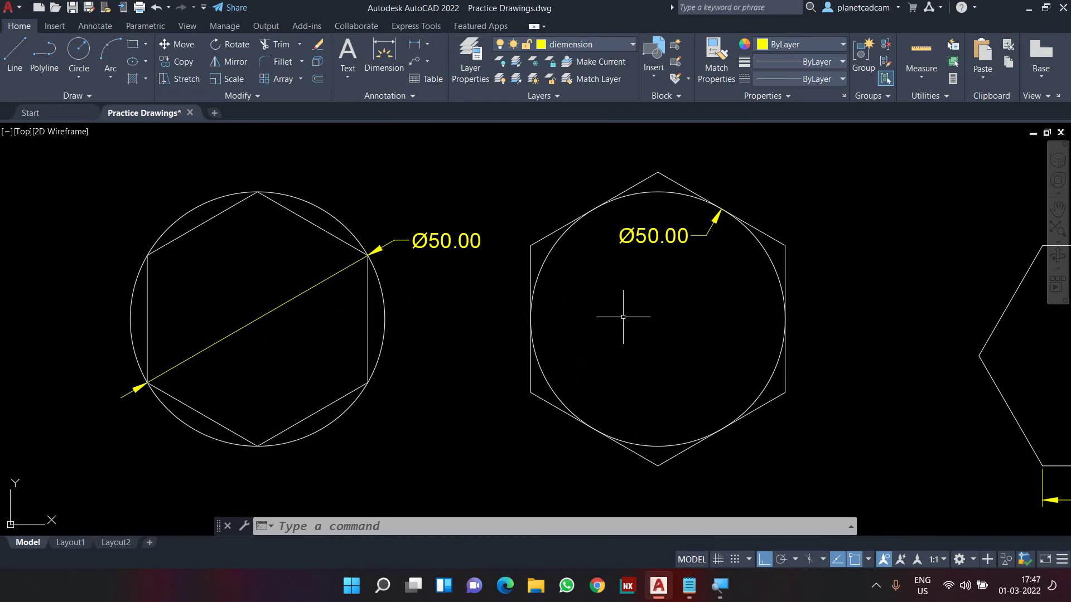
pyautogui.scroll(-5, 636, 329)
pyautogui.scroll(4, 464, 321)
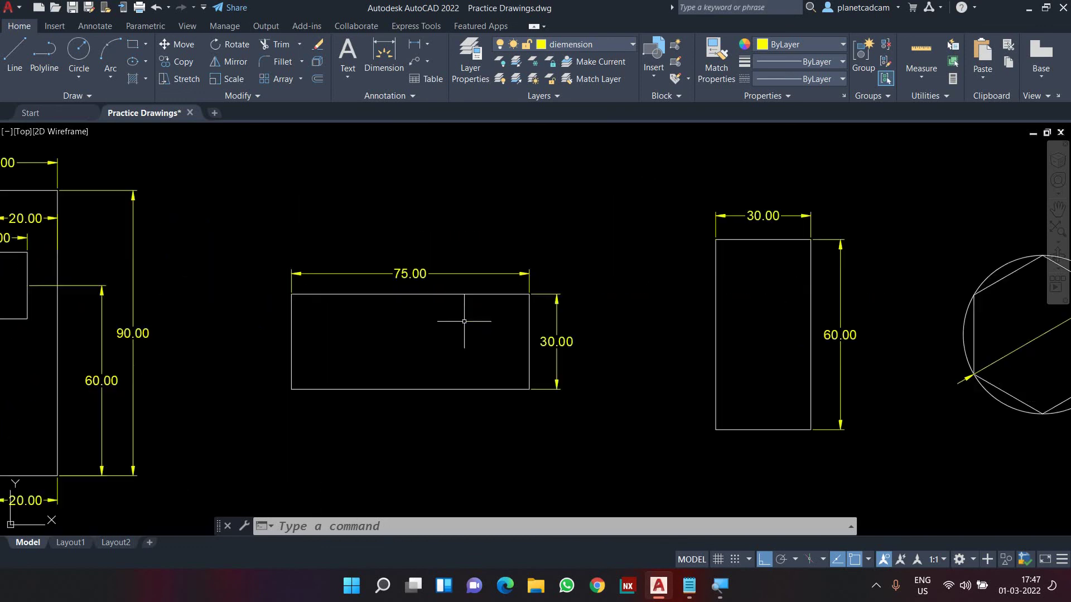
# Pan back to the dimensioned plate and show the hidden Windows tray icons
pyautogui.scroll(2, 502, 413)
pyautogui.moveTo(449, 418); pyautogui.dragTo(987, 412, button='middle')
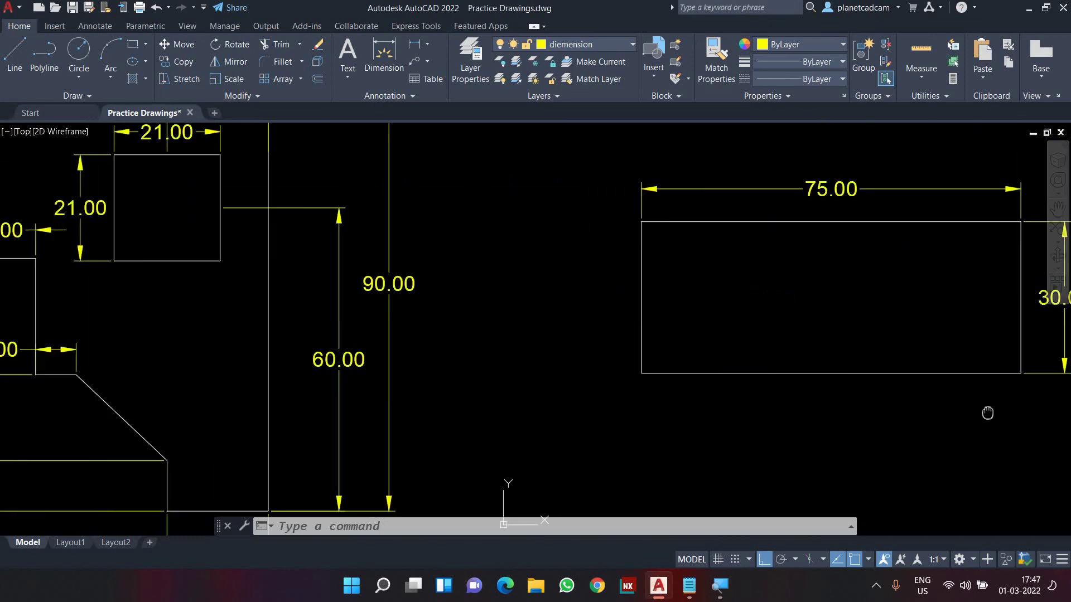
pyautogui.scroll(-2, 987, 412)
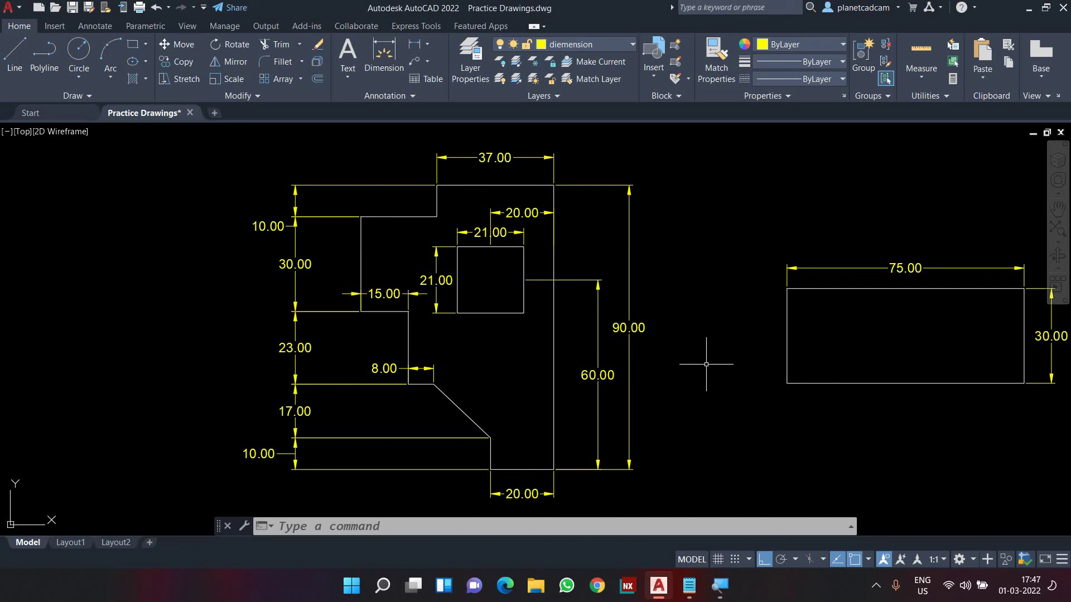
pyautogui.click(875, 586)
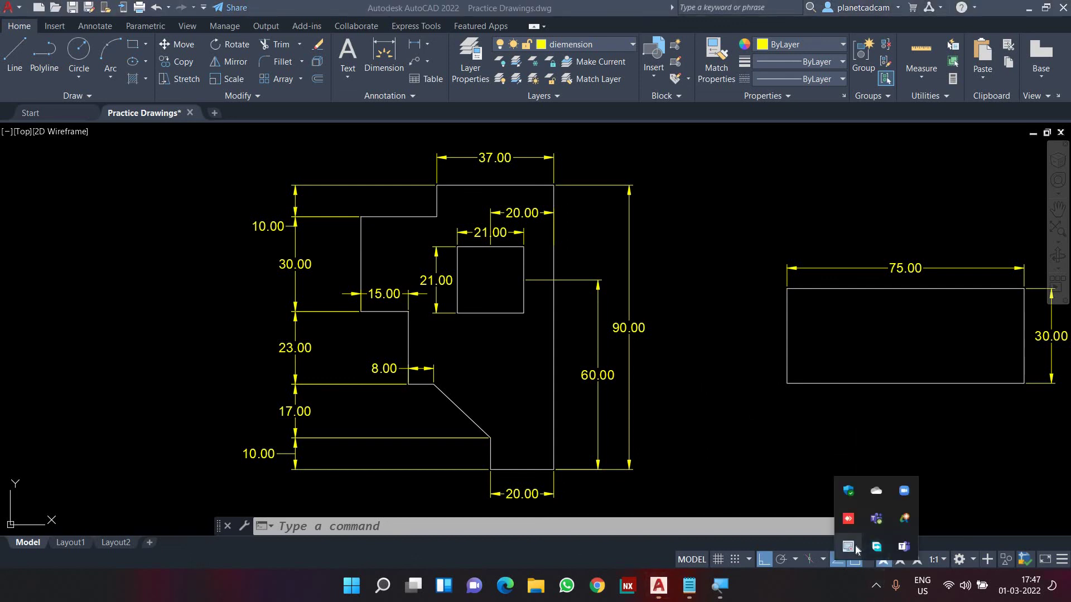